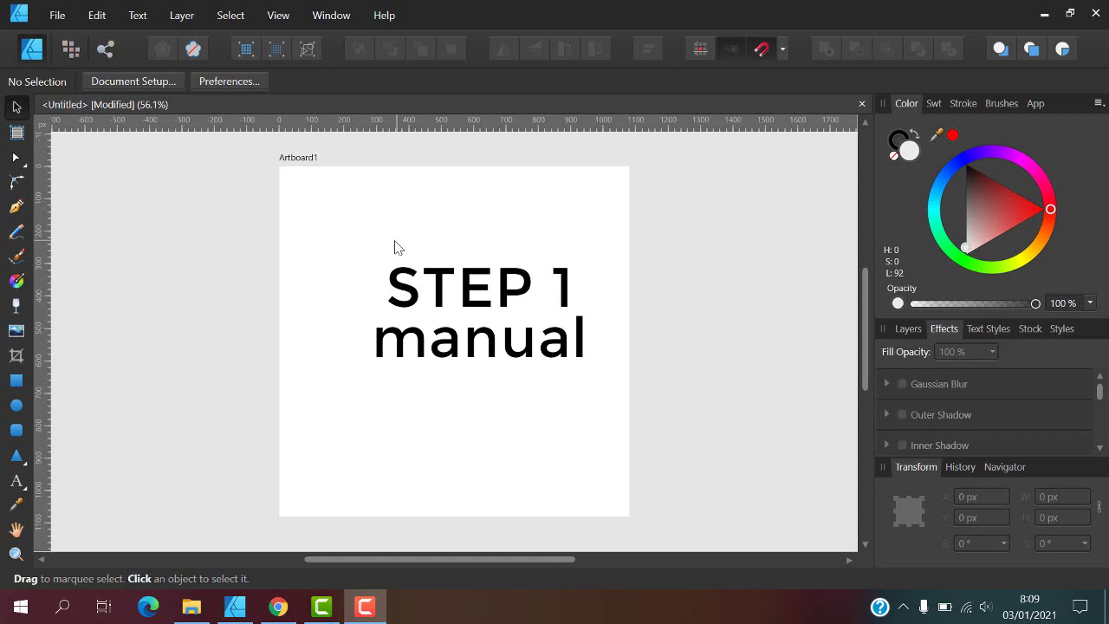
# Draw a small square near the upper left of Artboard1 with the Rectangle Tool
pyautogui.click(16, 381)
pyautogui.moveTo(347, 213); pyautogui.dragTo(380, 255)
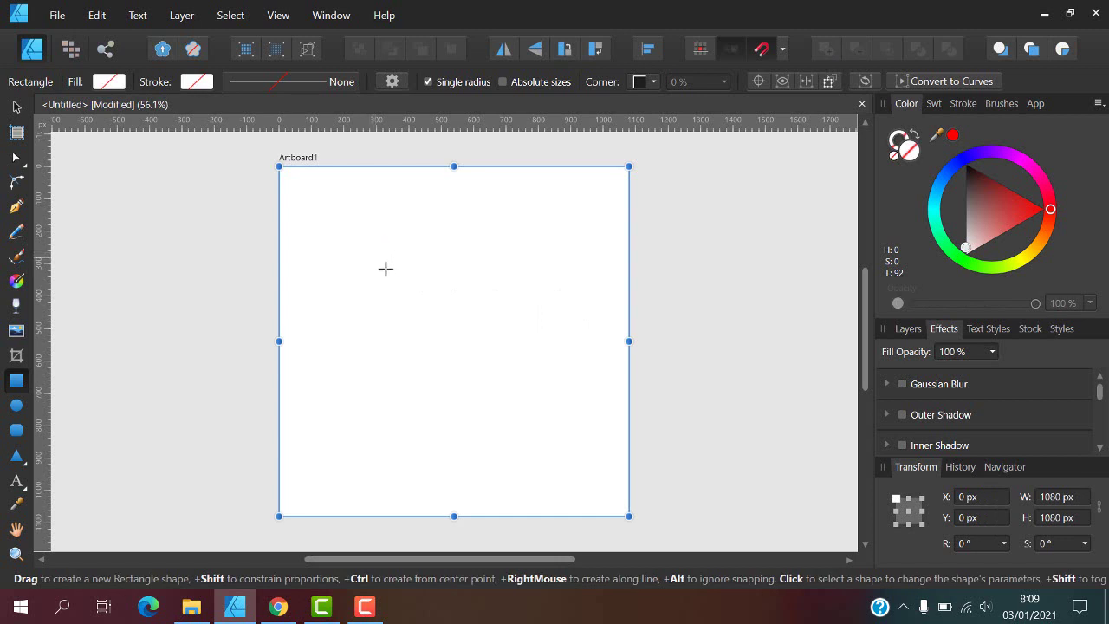
pyautogui.moveTo(367, 236); pyautogui.dragTo(410, 277)
pyautogui.press('v')
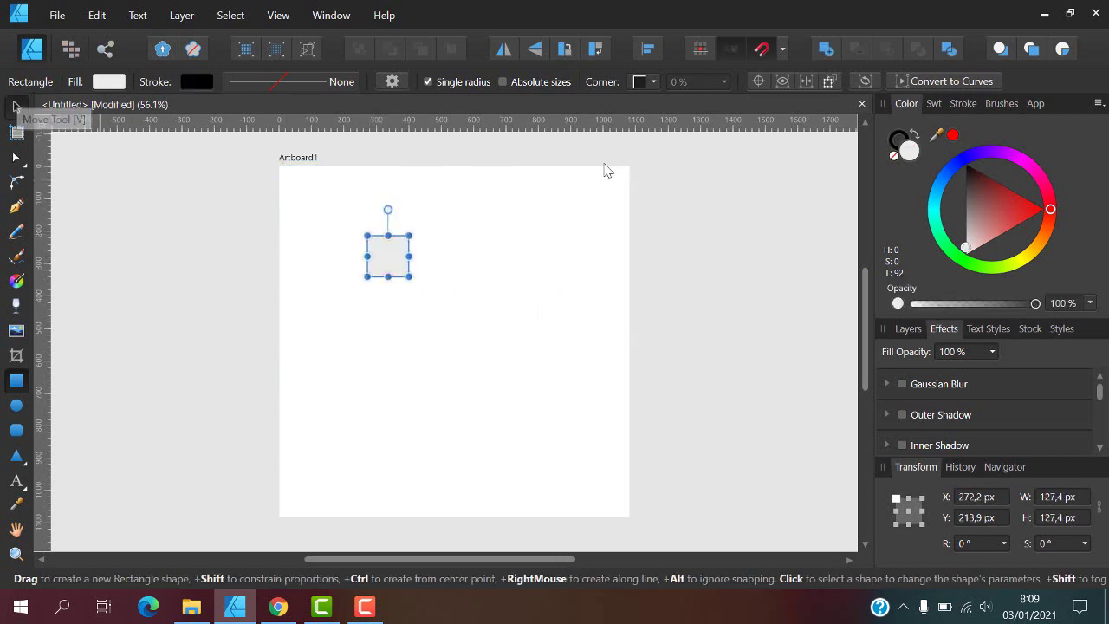
# Give the square a 3 pt outline and no fill
pyautogui.click(961, 105)
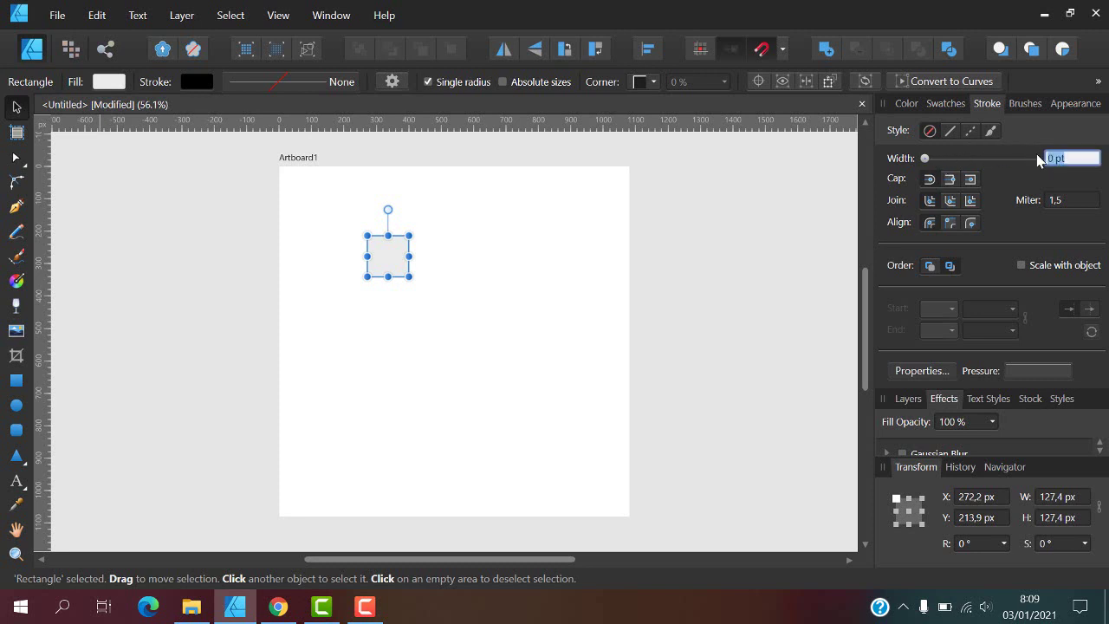
pyautogui.write('3')
pyautogui.press('Return')
pyautogui.click(910, 105)
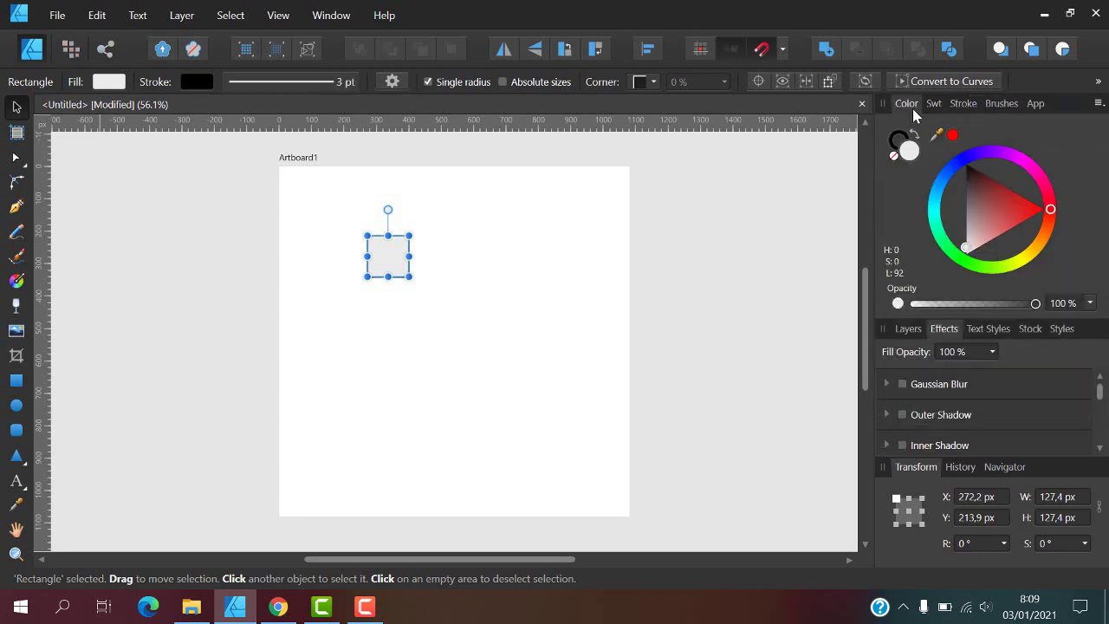
pyautogui.click(895, 156)
# Duplicate the 127.4 px square directly below the original
pyautogui.click(483, 250)
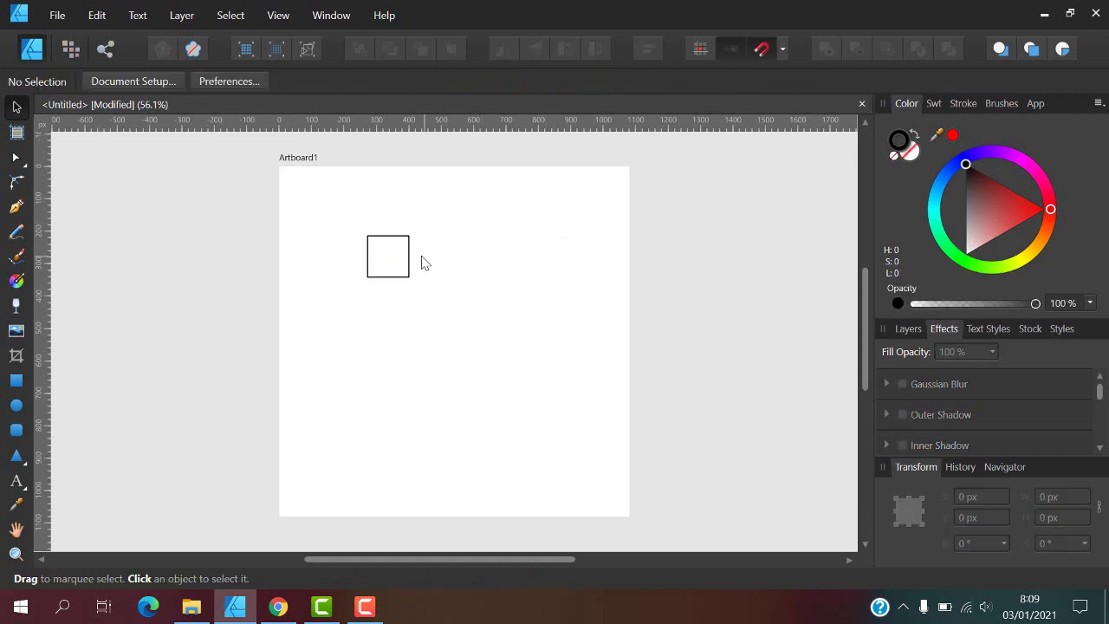
pyautogui.scroll(3, 407, 252)
pyautogui.scroll(-5, 392, 234)
pyautogui.scroll(4, 392, 231)
pyautogui.scroll(2, 390, 230)
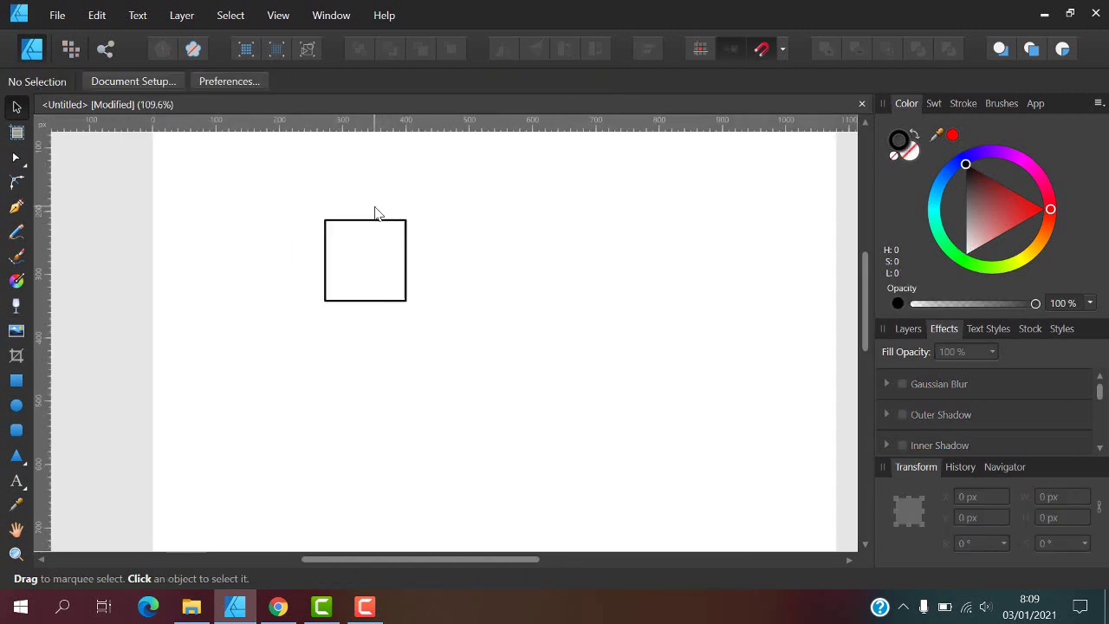
pyautogui.scroll(1, 379, 217)
pyautogui.click(377, 218)
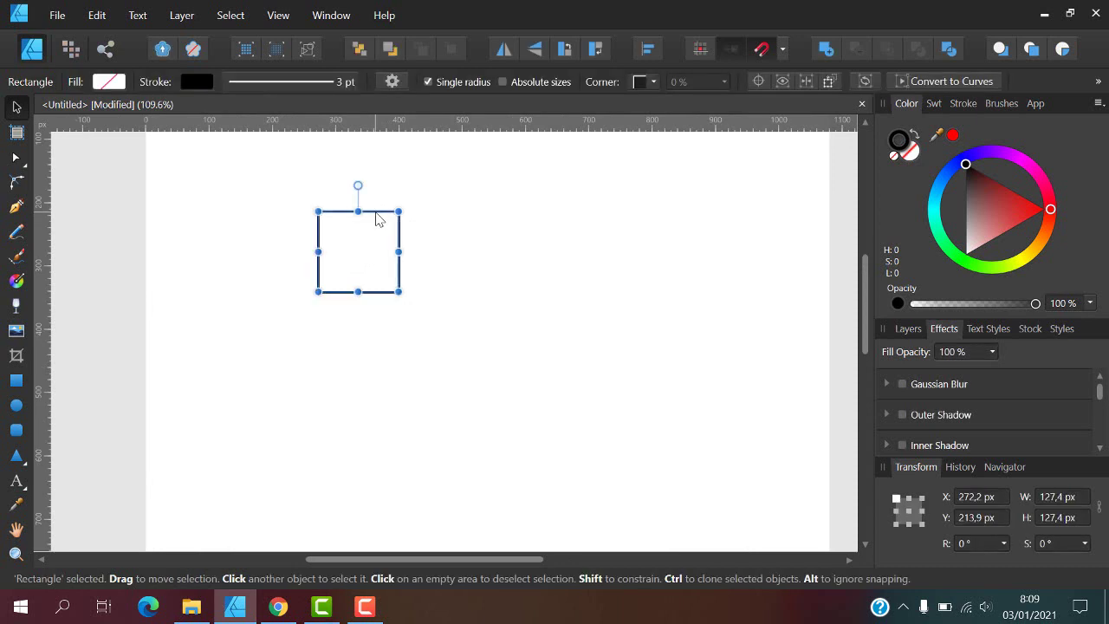
pyautogui.keyDown('ctrl'); pyautogui.moveTo(377, 216); pyautogui.dragTo(377, 296); pyautogui.keyUp('ctrl')
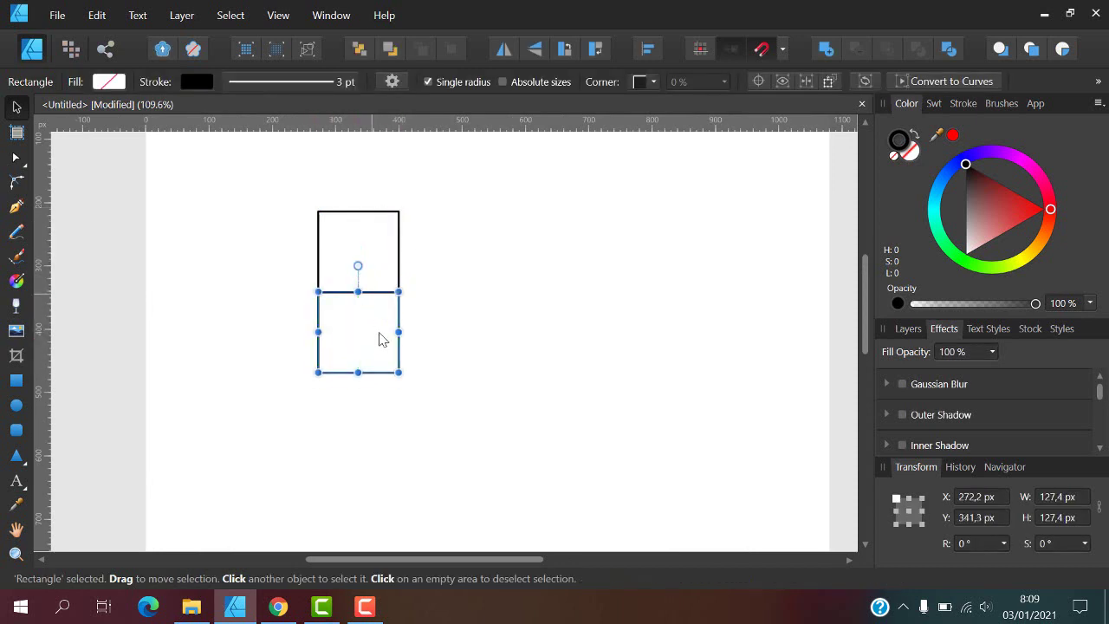
# Copy a square to the lower left, then group the two stacked squares and move them right
pyautogui.moveTo(280, 192); pyautogui.dragTo(493, 455)
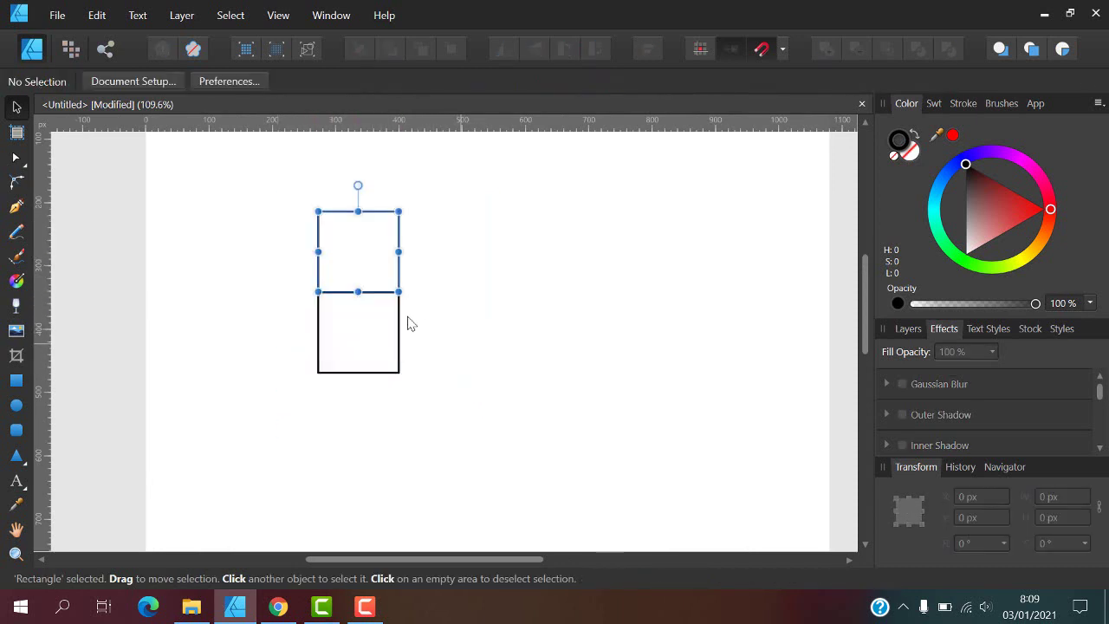
pyautogui.click(399, 313)
pyautogui.keyDown('ctrl'); pyautogui.moveTo(399, 314); pyautogui.dragTo(304, 378); pyautogui.keyUp('ctrl')
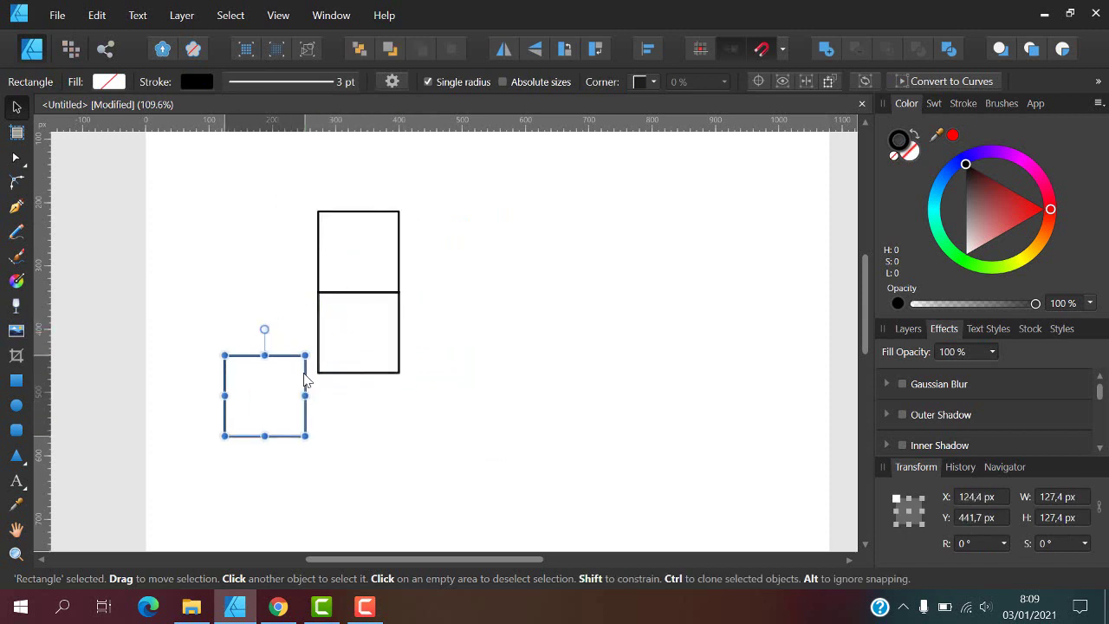
pyautogui.moveTo(294, 177); pyautogui.dragTo(465, 402)
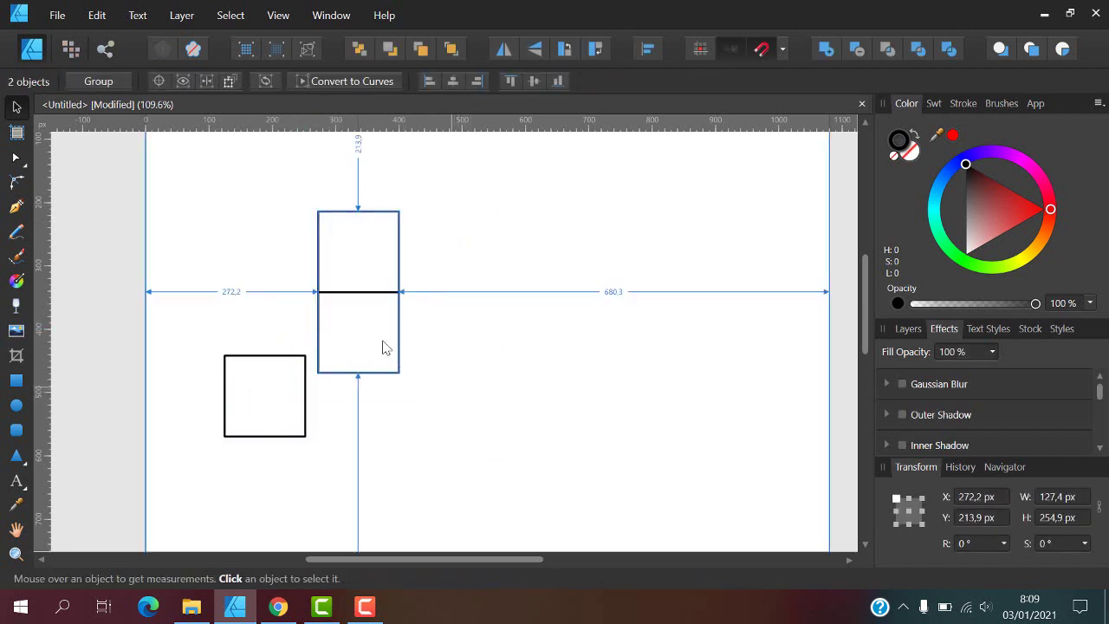
pyautogui.hotkey('ctrl', 'g')
pyautogui.moveTo(401, 307); pyautogui.dragTo(531, 337)
# Snap the loose square beside the stacked pair and enlarge it to 254.9 px
pyautogui.click(266, 356)
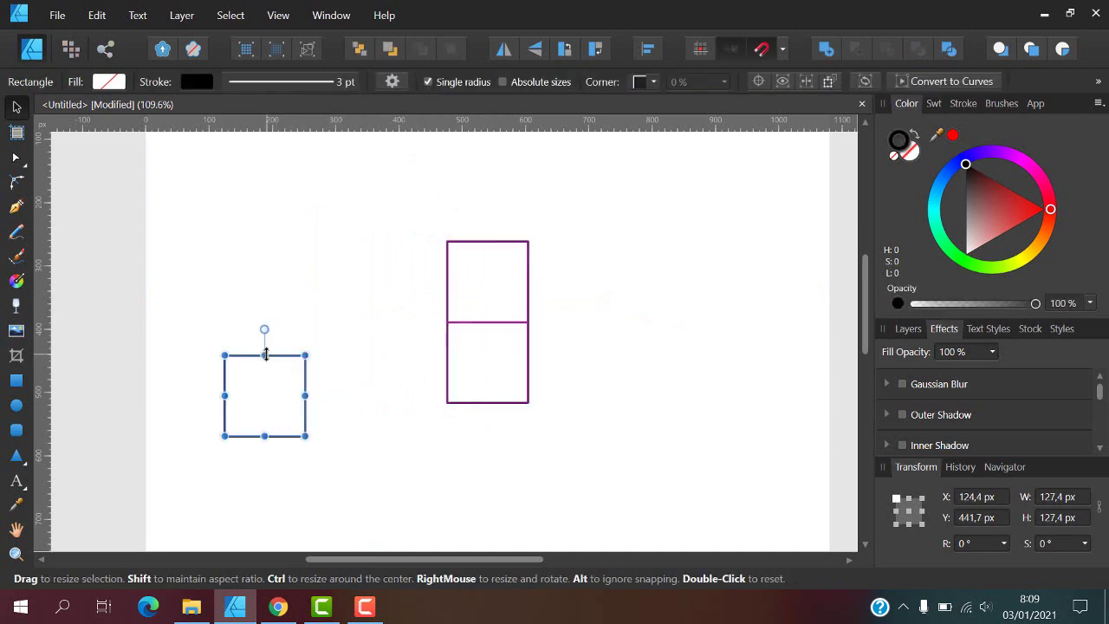
pyautogui.moveTo(275, 364); pyautogui.dragTo(403, 273)
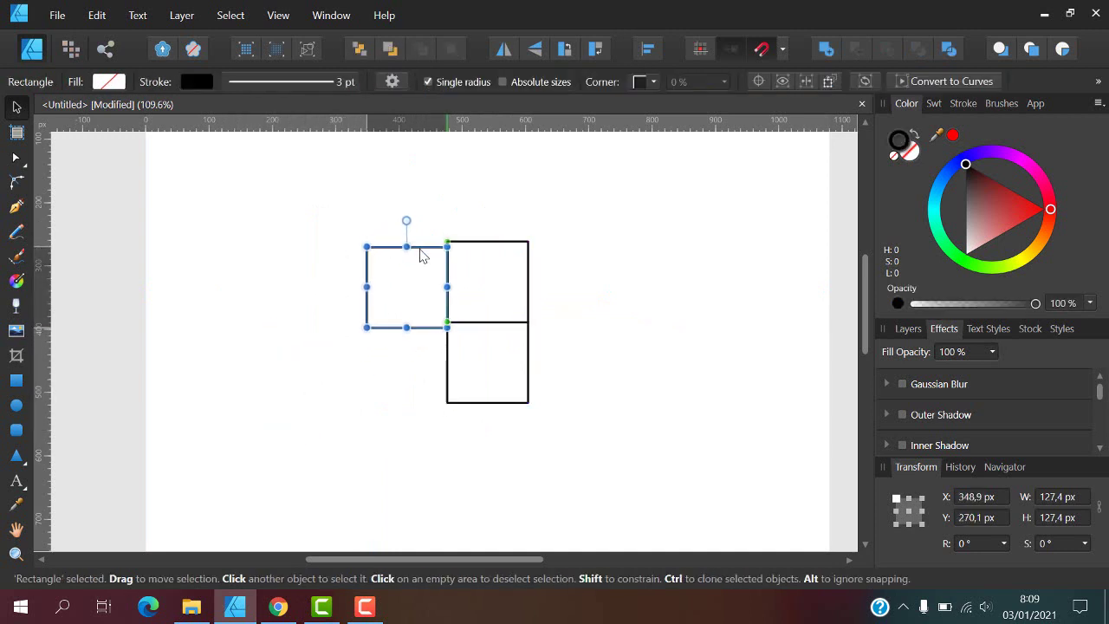
pyautogui.moveTo(366, 322); pyautogui.dragTo(322, 384)
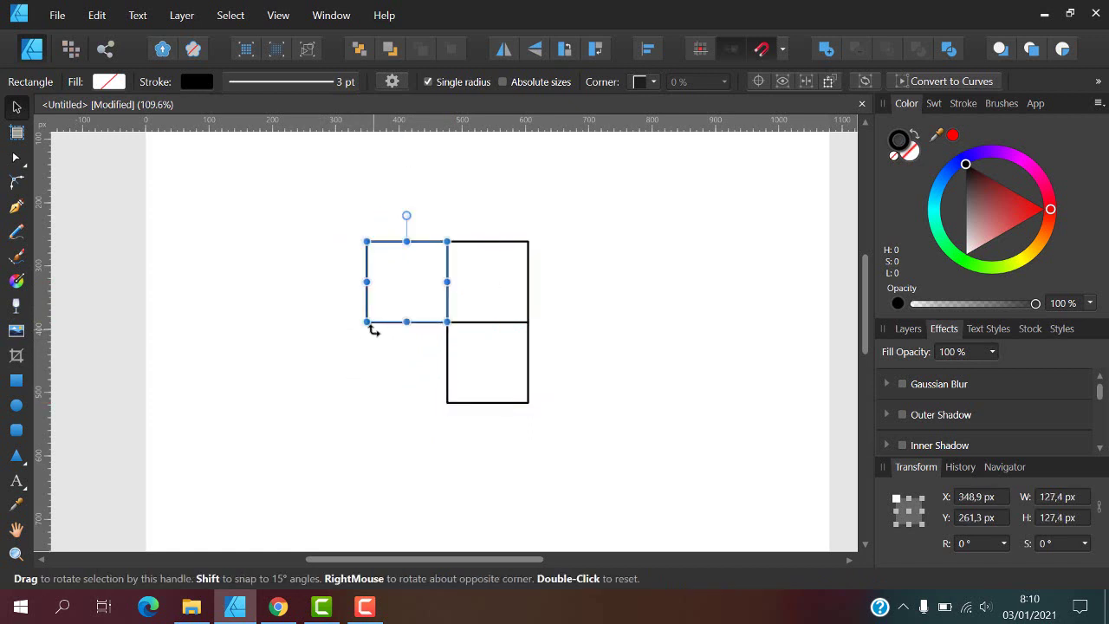
pyautogui.moveTo(322, 384)
pyautogui.mouseDown()
pyautogui.moveTo(346, 352)
pyautogui.moveTo(299, 413)
pyautogui.mouseUp()
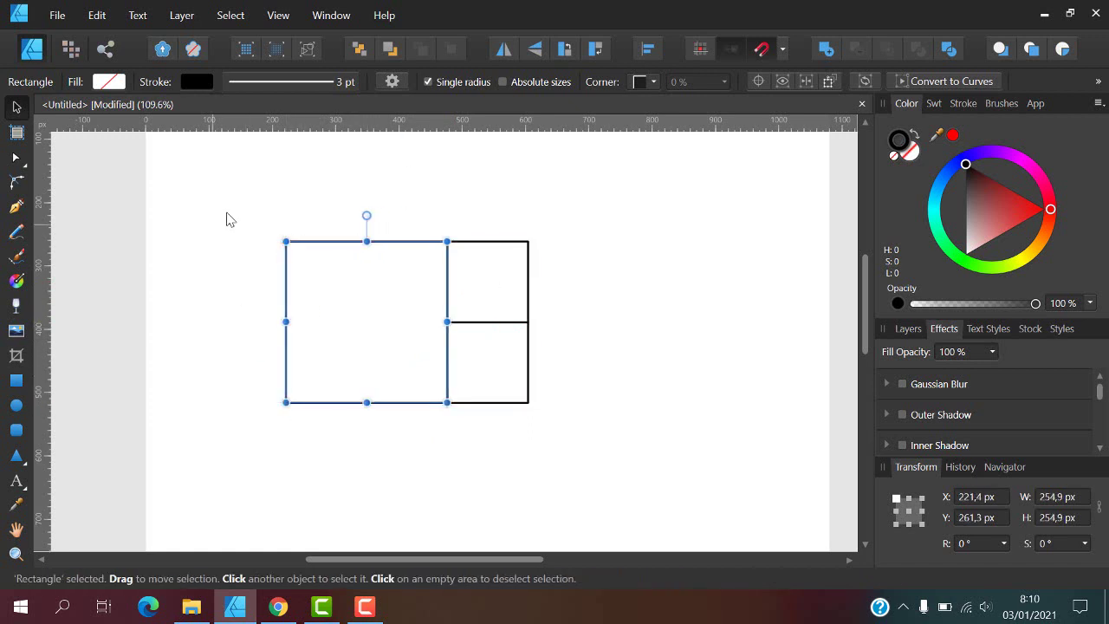
pyautogui.click(230, 216)
# Copy the large square down-left and select it with the stacked pair
pyautogui.click(292, 249)
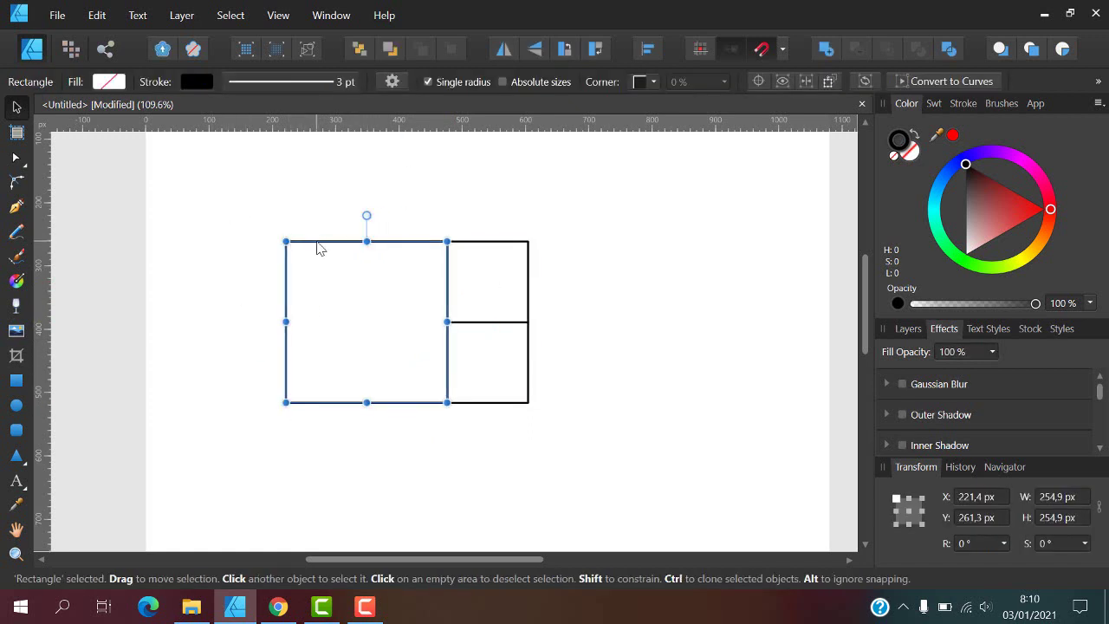
pyautogui.moveTo(317, 248); pyautogui.dragTo(236, 352)
pyautogui.click(527, 406)
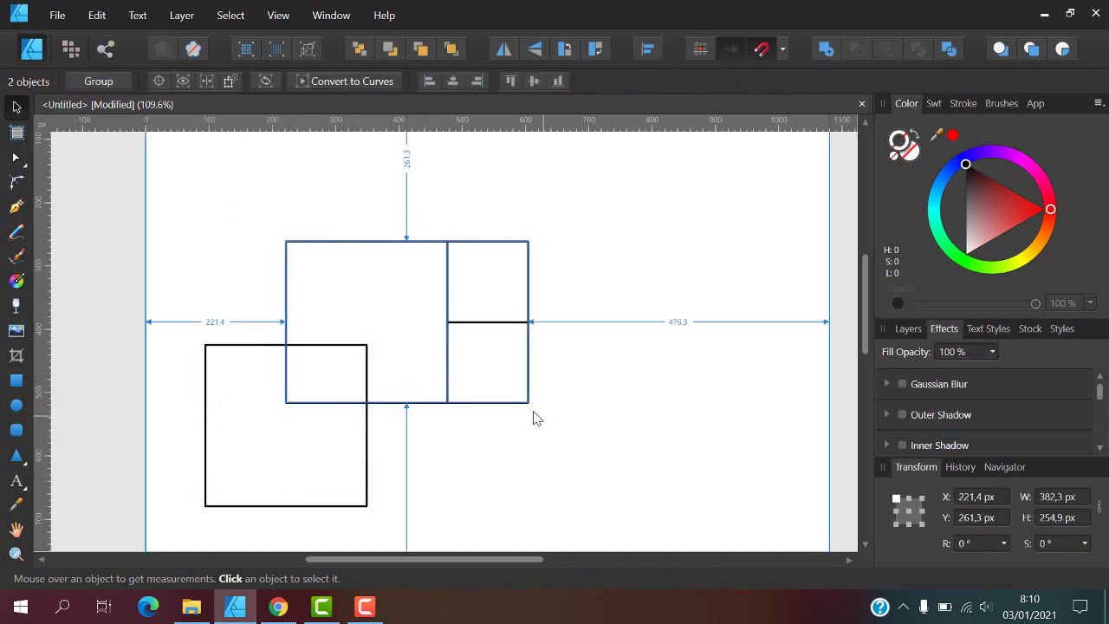
# Group the large square with the stacked pair, rotate it 90°, and move it right
pyautogui.hotkey('ctrl', 'g')
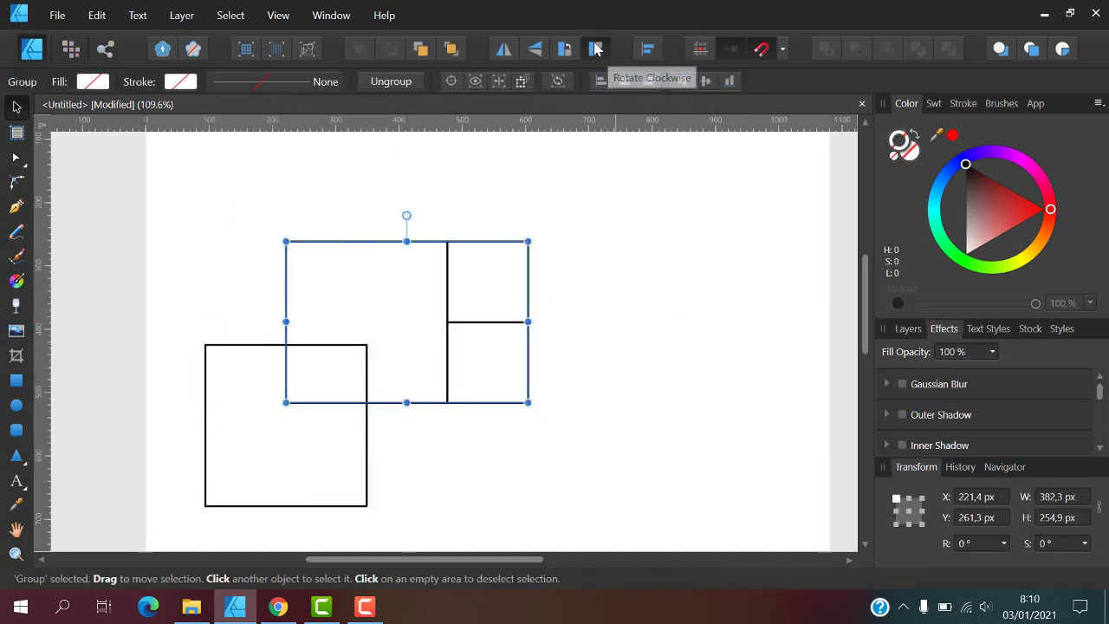
pyautogui.click(595, 49)
pyautogui.moveTo(538, 288); pyautogui.dragTo(647, 284)
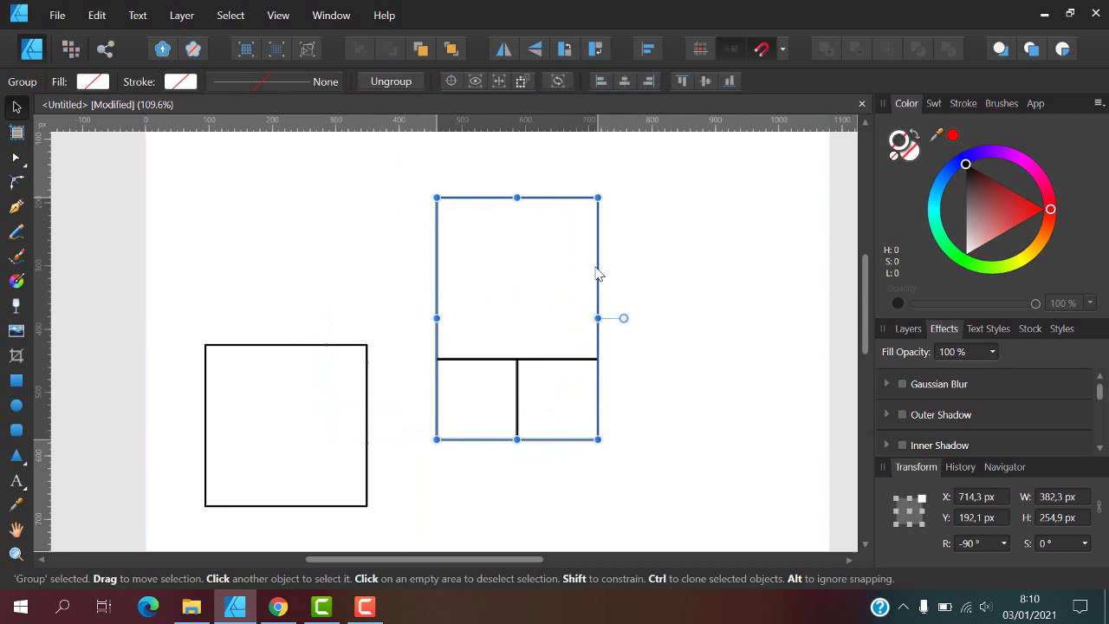
pyautogui.click(361, 352)
# Snap the lower-left square to the group's left side and enlarge it to 382.3 px
pyautogui.click(347, 346)
pyautogui.moveTo(342, 351); pyautogui.dragTo(410, 204)
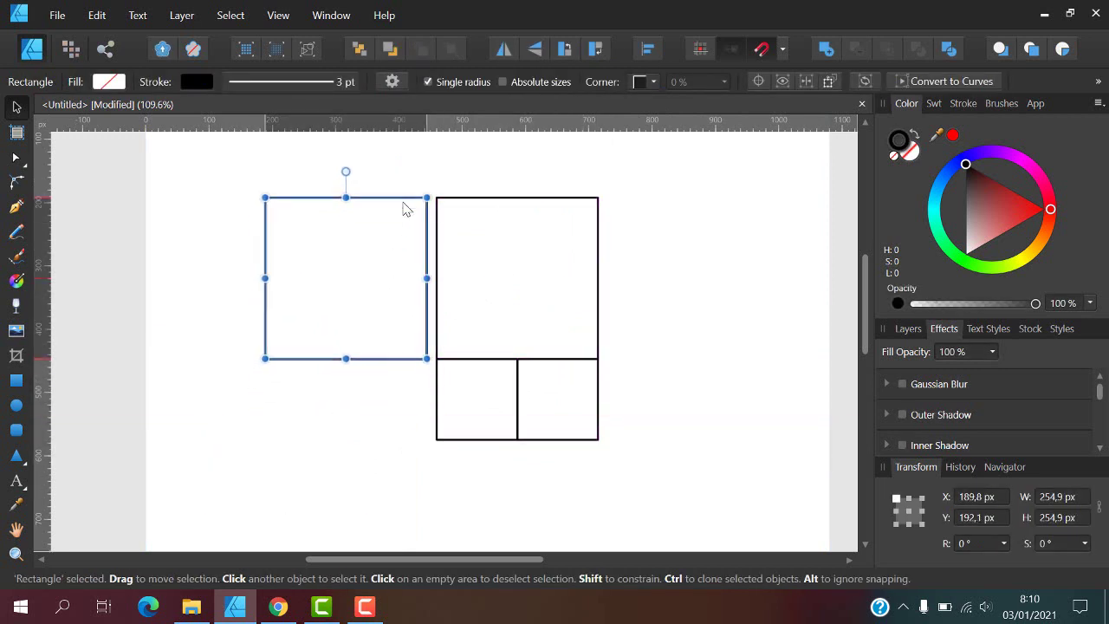
pyautogui.moveTo(276, 358); pyautogui.dragTo(208, 446)
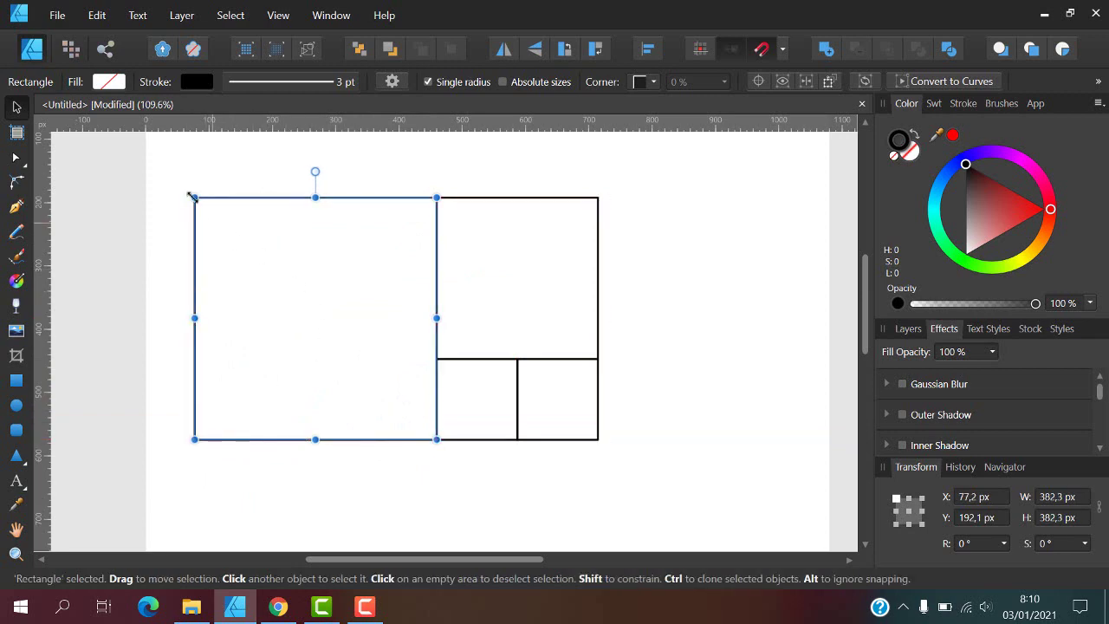
pyautogui.moveTo(162, 168)
pyautogui.mouseDown()
pyautogui.moveTo(637, 503)
pyautogui.moveTo(609, 453)
pyautogui.mouseUp()
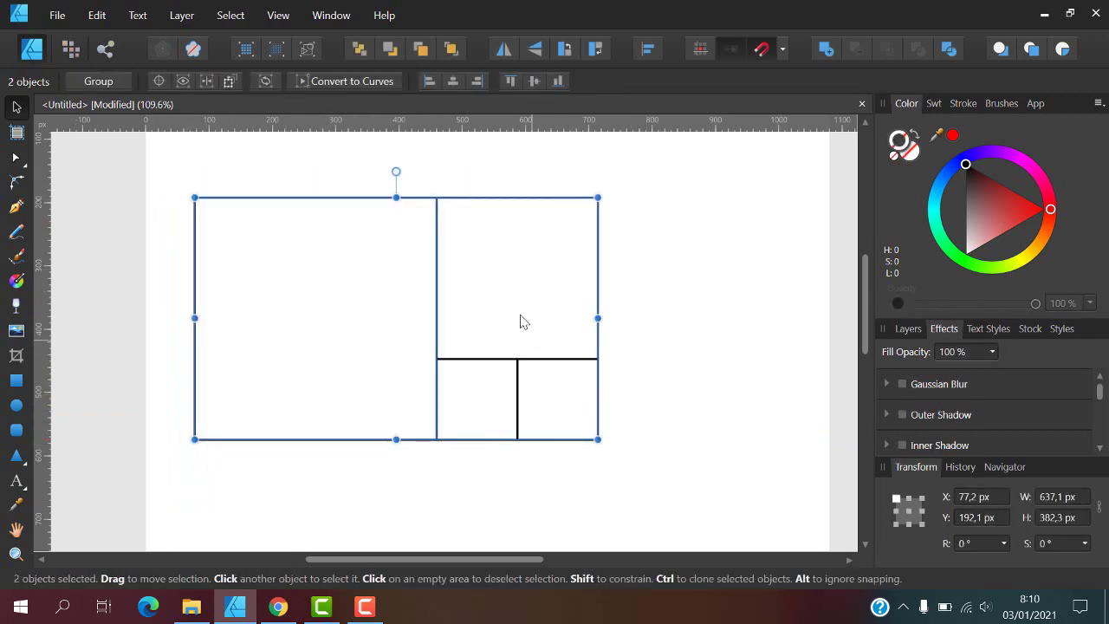
# Copy the 382.3 px square down-left and select all the grid shapes
pyautogui.click(402, 189)
pyautogui.click(388, 205)
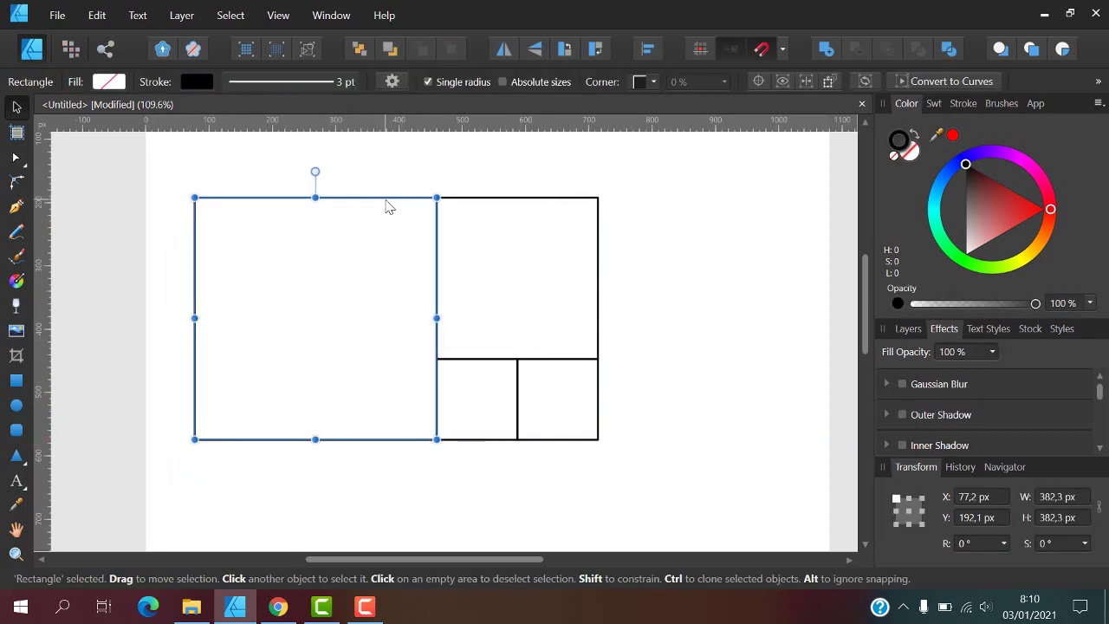
pyautogui.moveTo(388, 208); pyautogui.dragTo(291, 297)
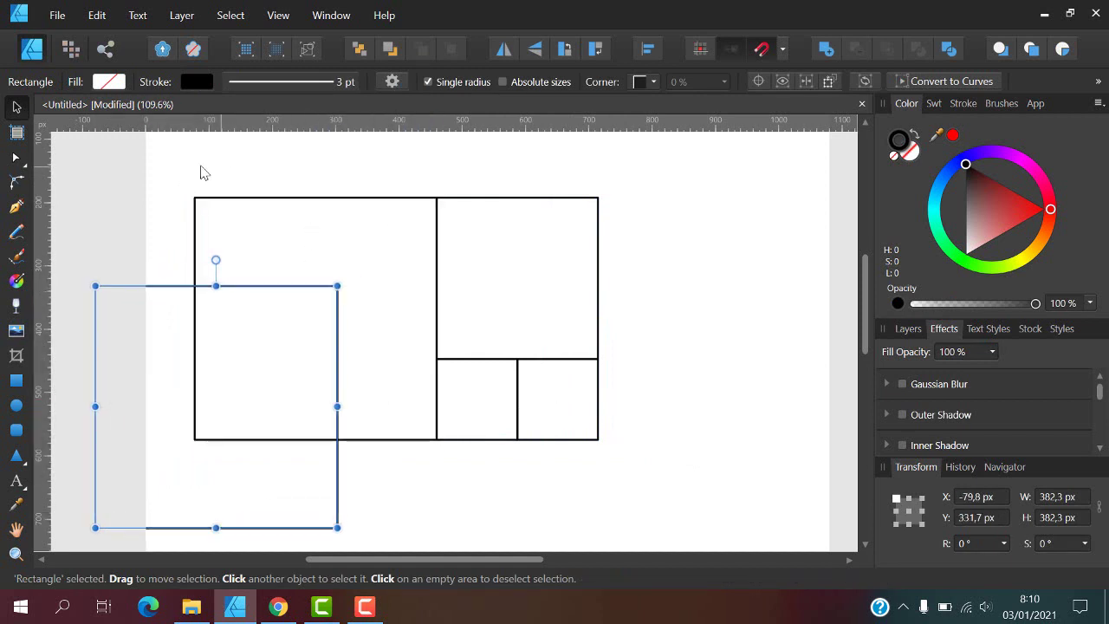
pyautogui.moveTo(183, 156); pyautogui.dragTo(694, 485)
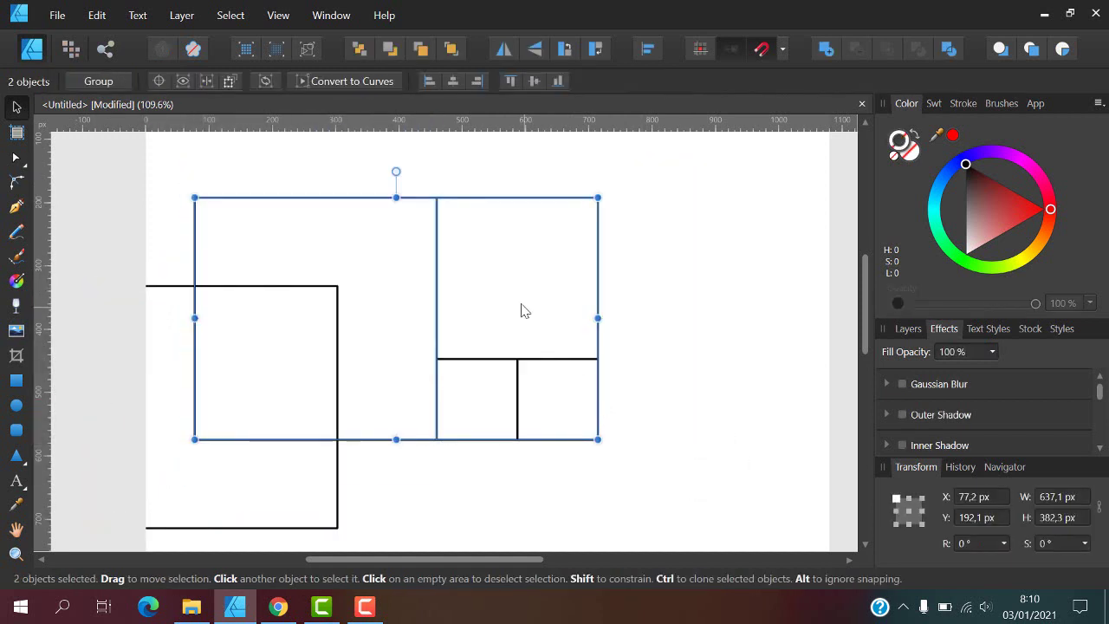
# Group the squares, shrink them to about 293 × 176 px, and rotate a quarter turn clockwise
pyautogui.hotkey('ctrl', 'g')
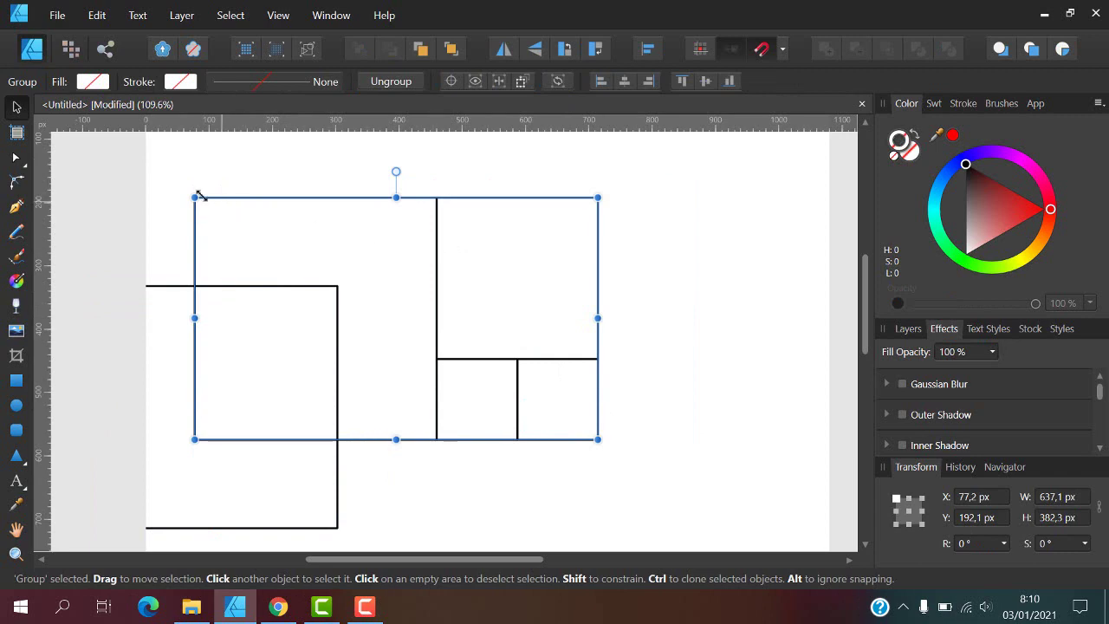
pyautogui.moveTo(197, 196); pyautogui.dragTo(413, 328)
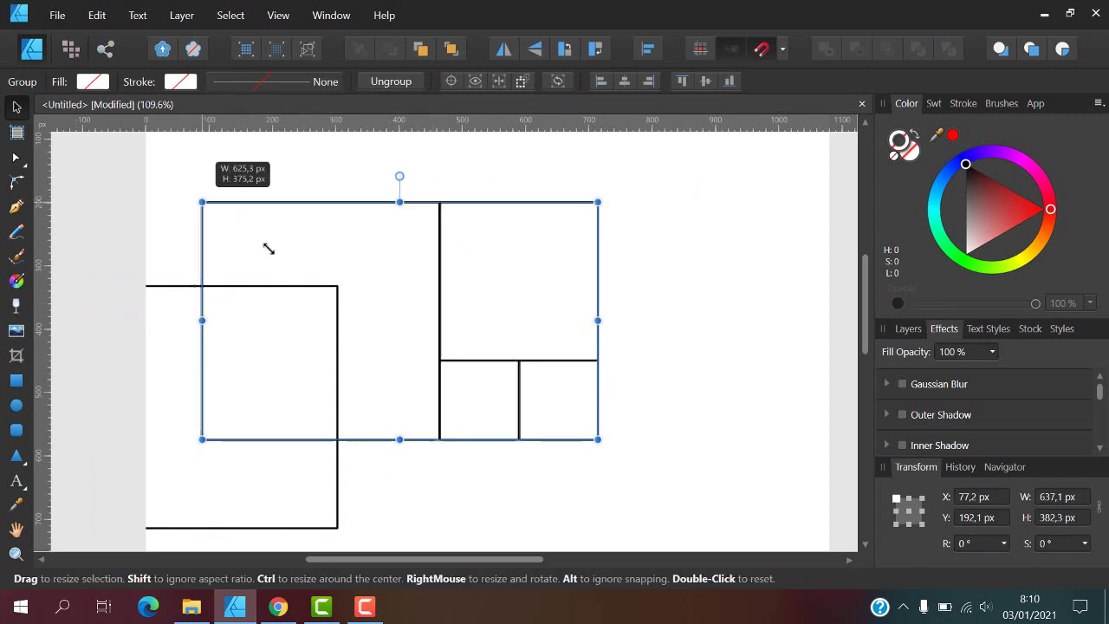
pyautogui.click(589, 49)
pyautogui.click(334, 295)
pyautogui.moveTo(309, 280); pyautogui.dragTo(401, 289)
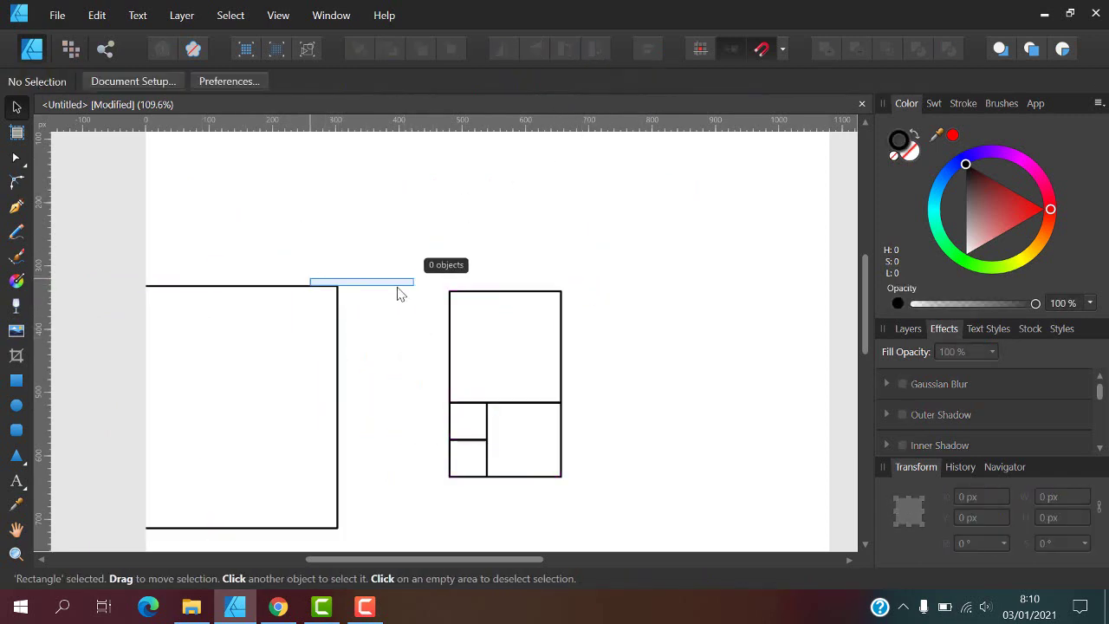
# Fit the large square flush against the group's left side at matching height, then move the spare square down
pyautogui.click(304, 293)
pyautogui.moveTo(304, 293); pyautogui.dragTo(416, 298)
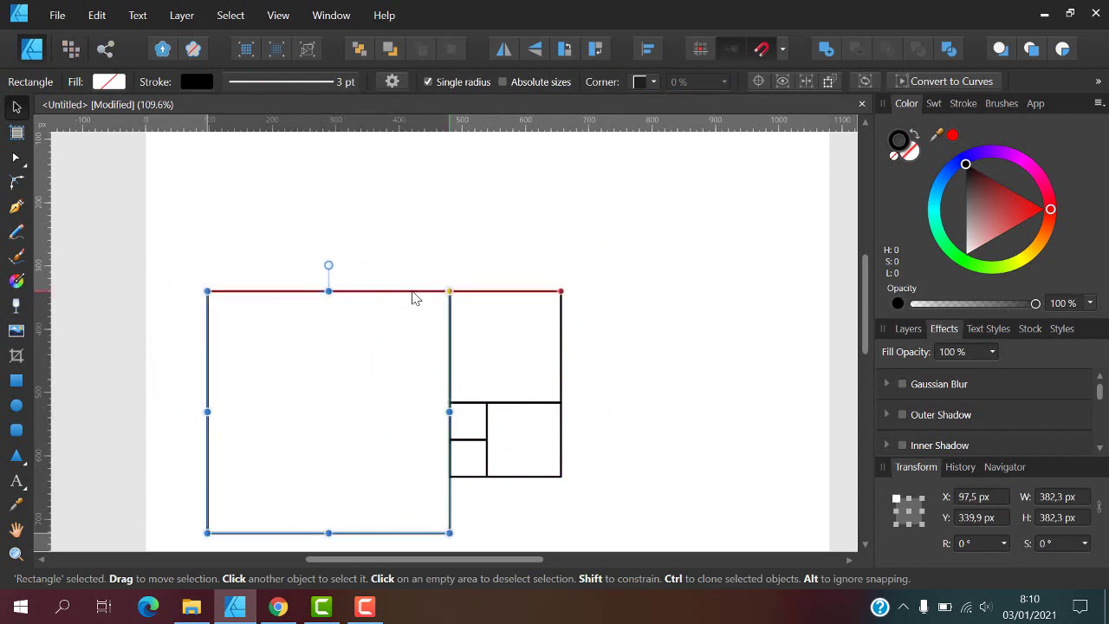
pyautogui.moveTo(207, 533); pyautogui.dragTo(264, 476)
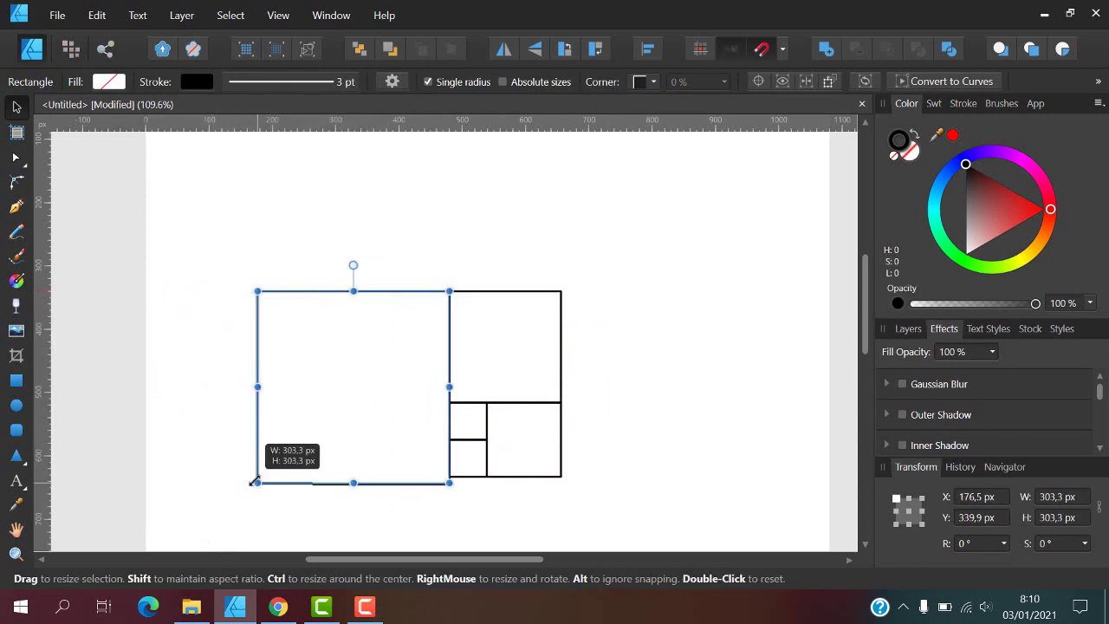
pyautogui.click(184, 383)
pyautogui.scroll(-1, 300, 300)
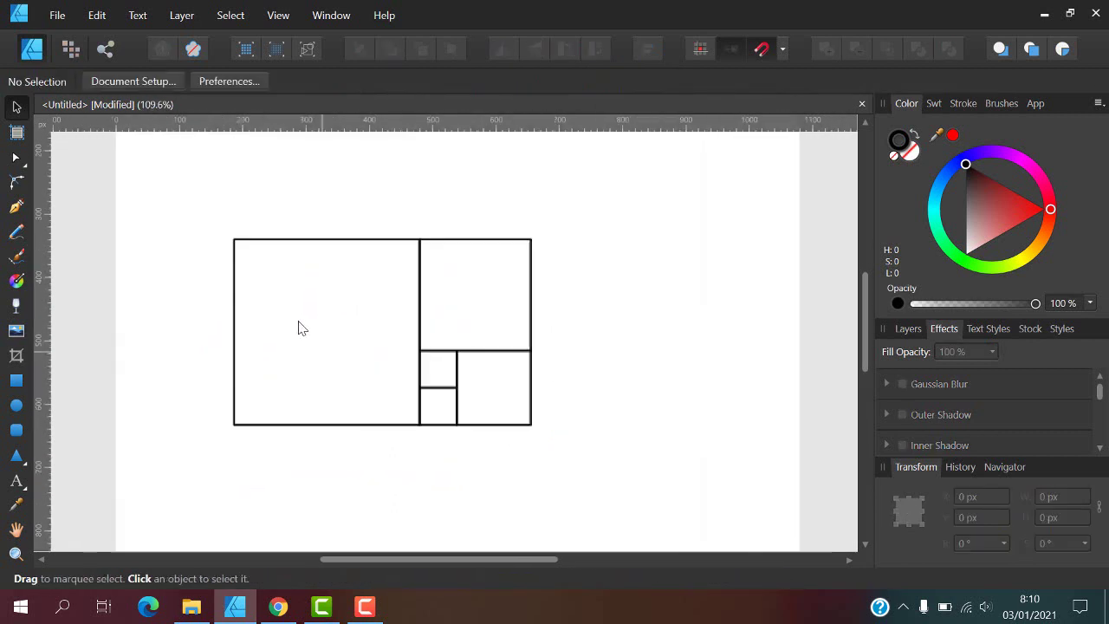
pyautogui.click(294, 240)
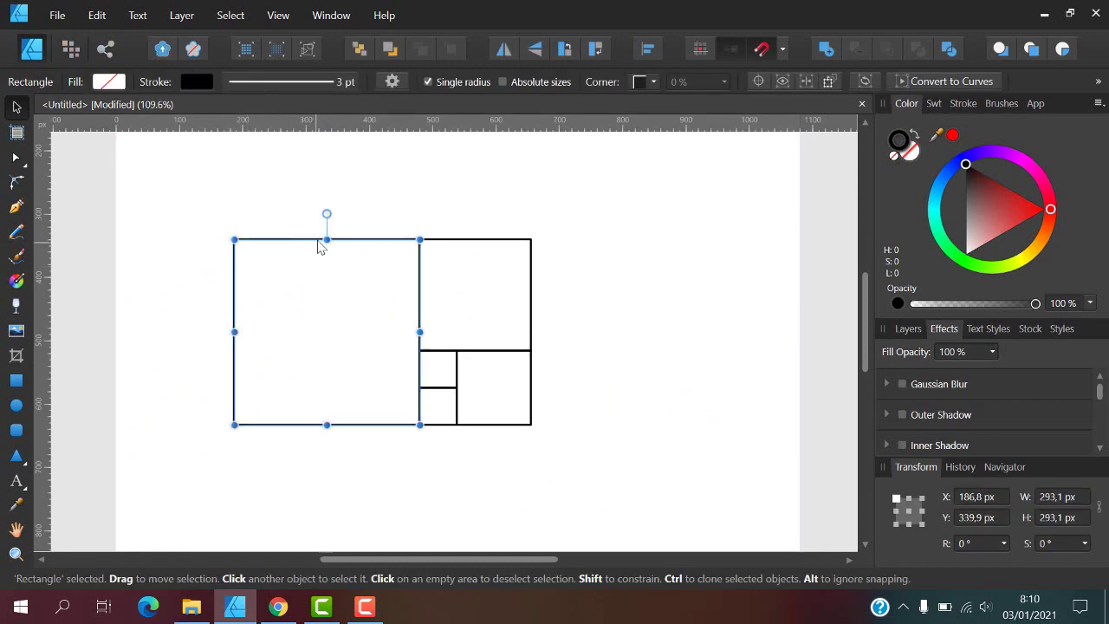
pyautogui.moveTo(322, 241); pyautogui.dragTo(257, 391)
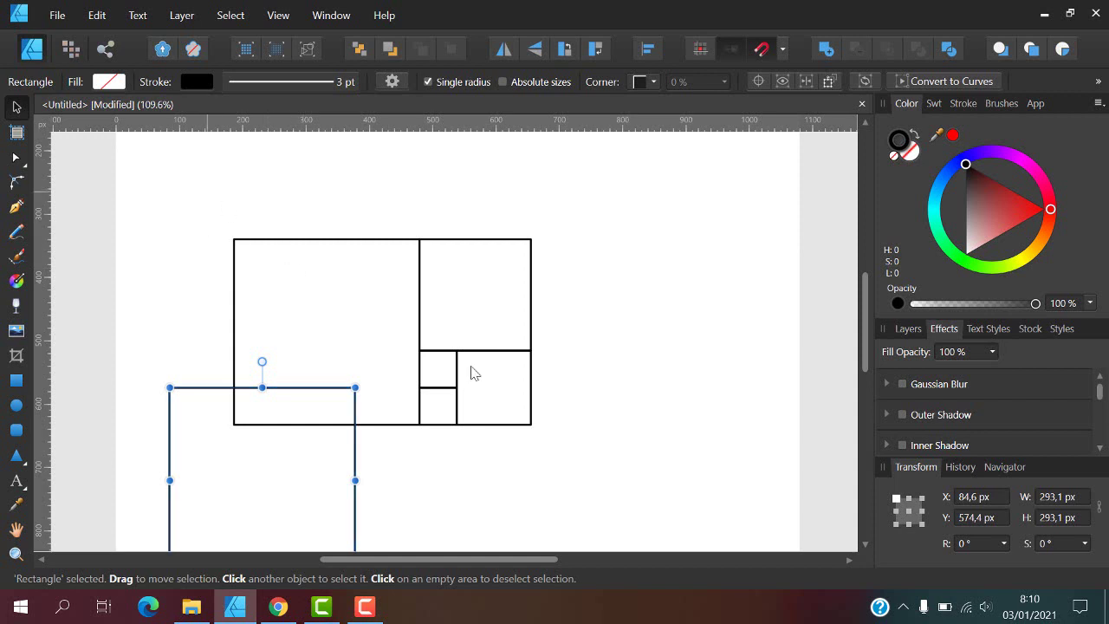
# Group the square with the smaller squares, rotate clockwise, and shrink to 221.4 × 138.4 px
pyautogui.moveTo(205, 190); pyautogui.dragTo(660, 472)
pyautogui.hotkey('ctrl', 'g')
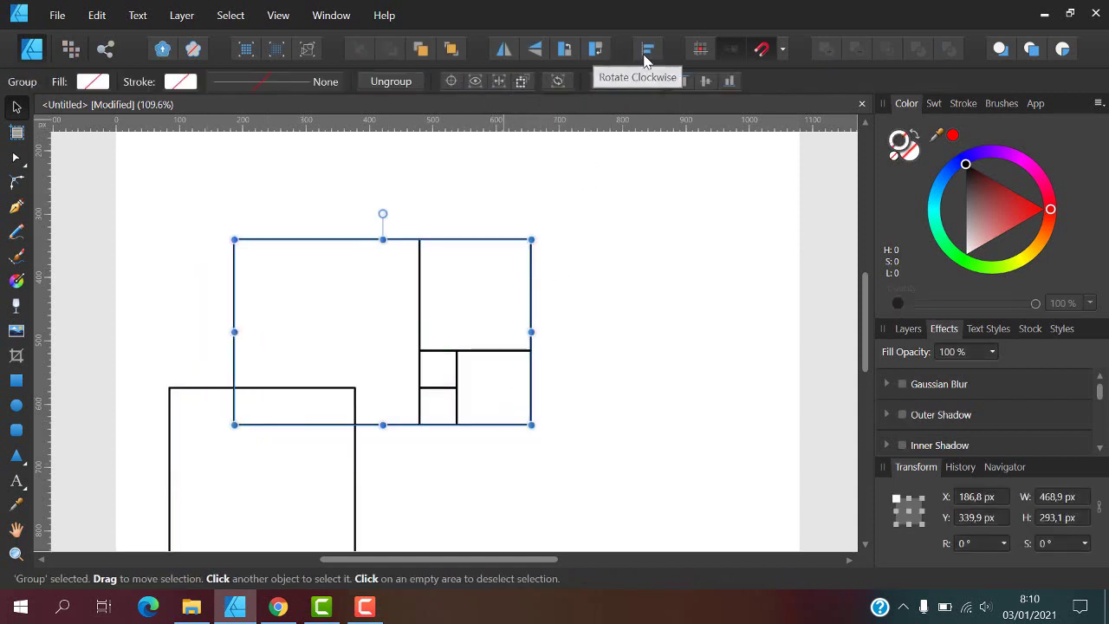
pyautogui.click(596, 48)
pyautogui.moveTo(290, 183); pyautogui.dragTo(388, 339)
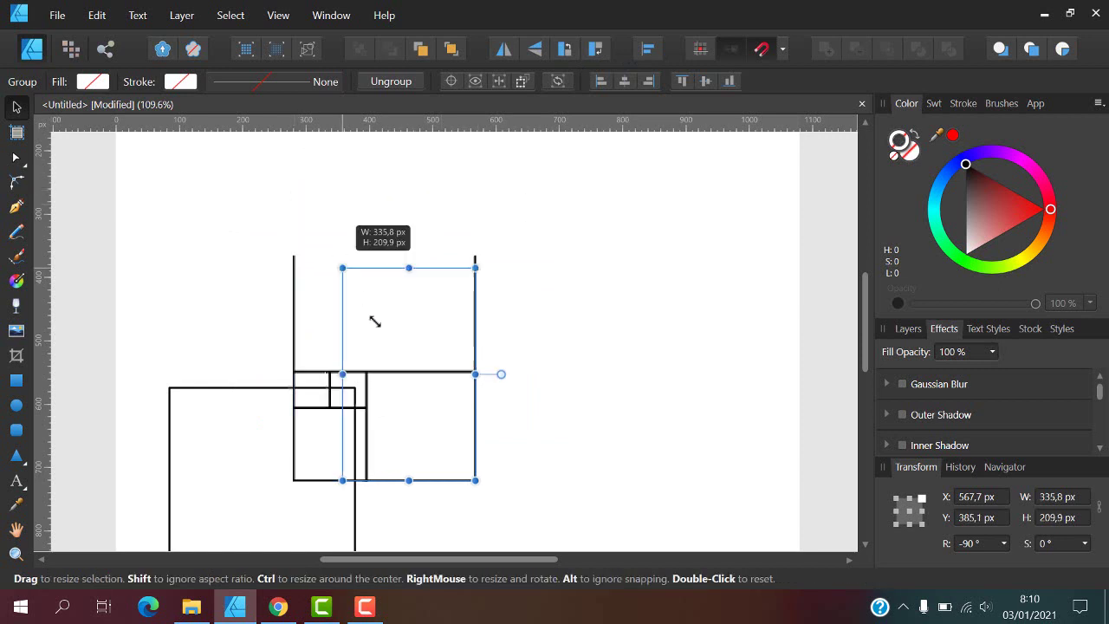
pyautogui.moveTo(389, 380); pyautogui.dragTo(498, 288)
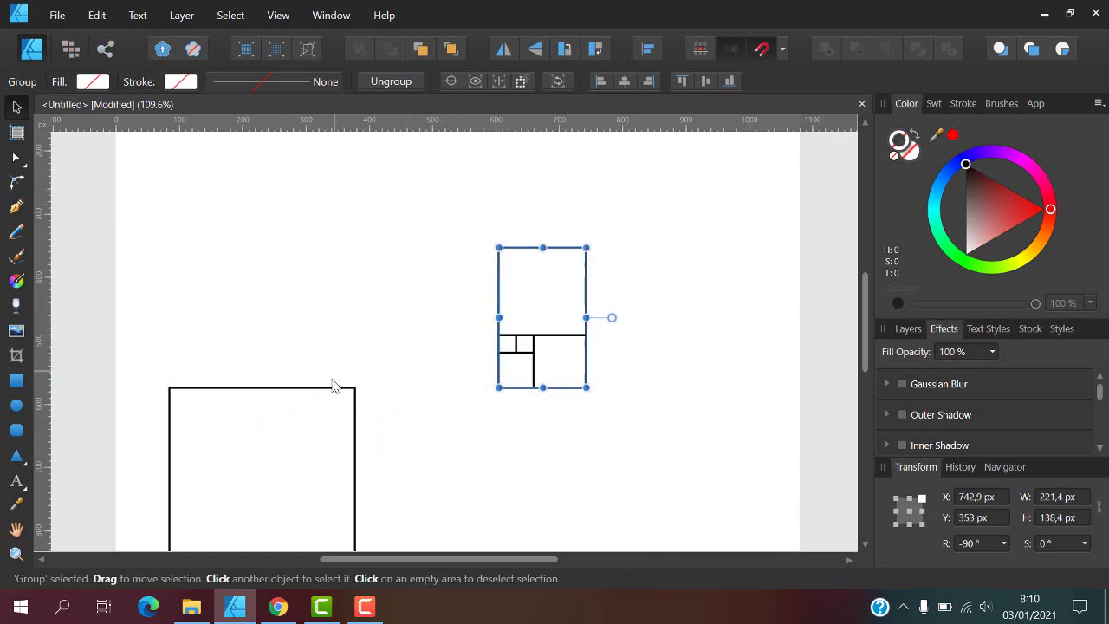
# Set the large square flush against the group's left side, resized to 221.4 px
pyautogui.moveTo(323, 398); pyautogui.dragTo(468, 259)
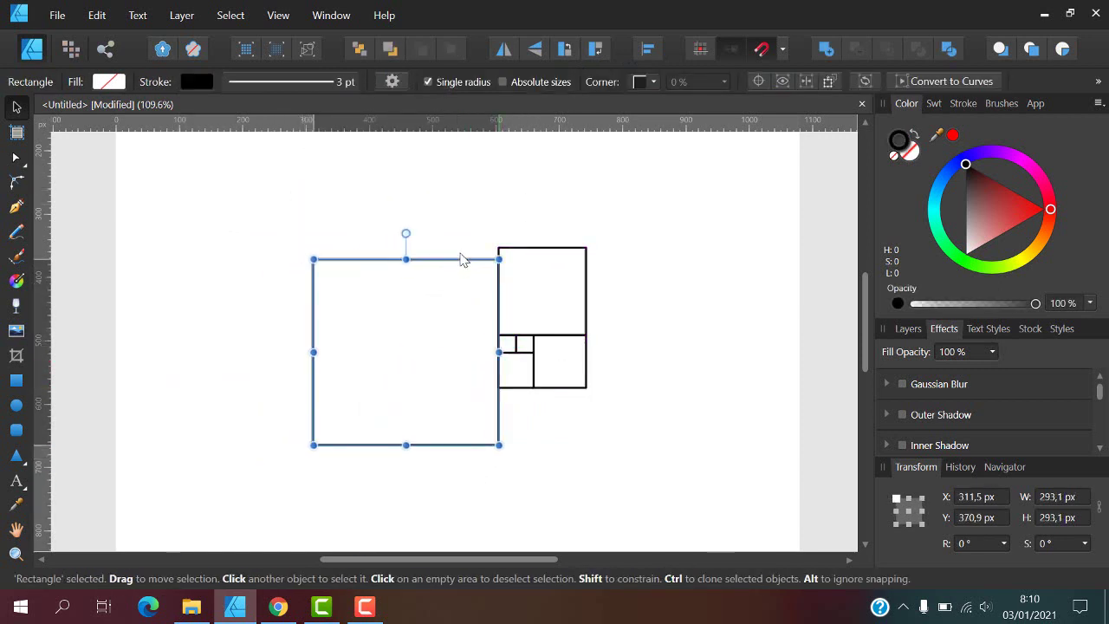
pyautogui.moveTo(315, 433); pyautogui.dragTo(351, 373)
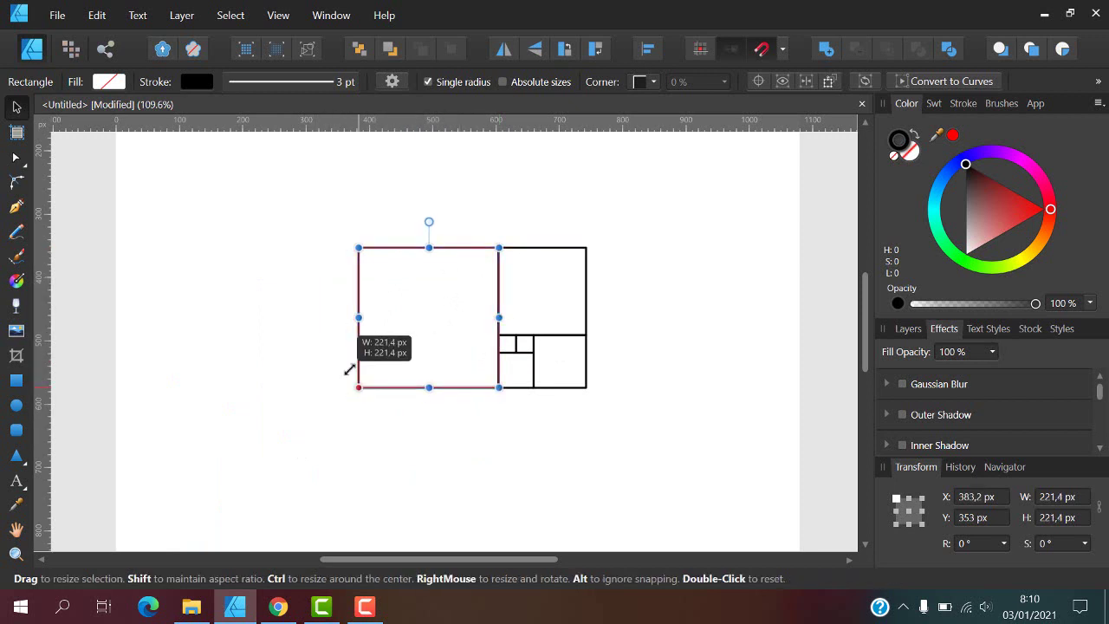
pyautogui.click(391, 256)
pyautogui.scroll(-3, 417, 277)
# Ungroup the right-hand group of squares
pyautogui.scroll(1, 425, 268)
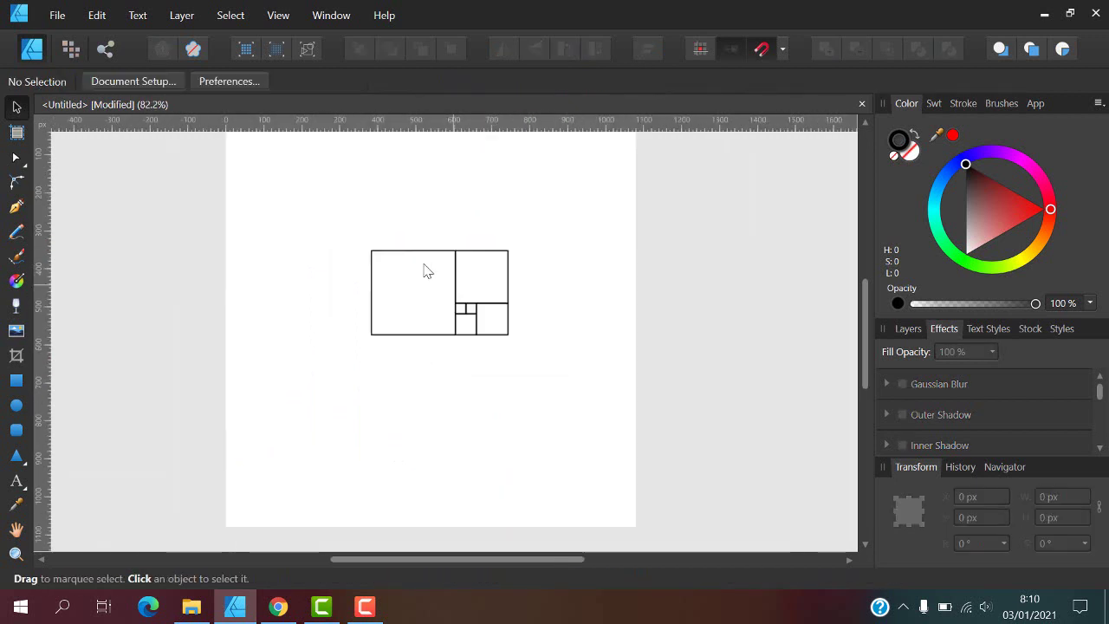
pyautogui.scroll(1, 428, 280)
pyautogui.moveTo(326, 185); pyautogui.dragTo(581, 373)
pyautogui.click(507, 252)
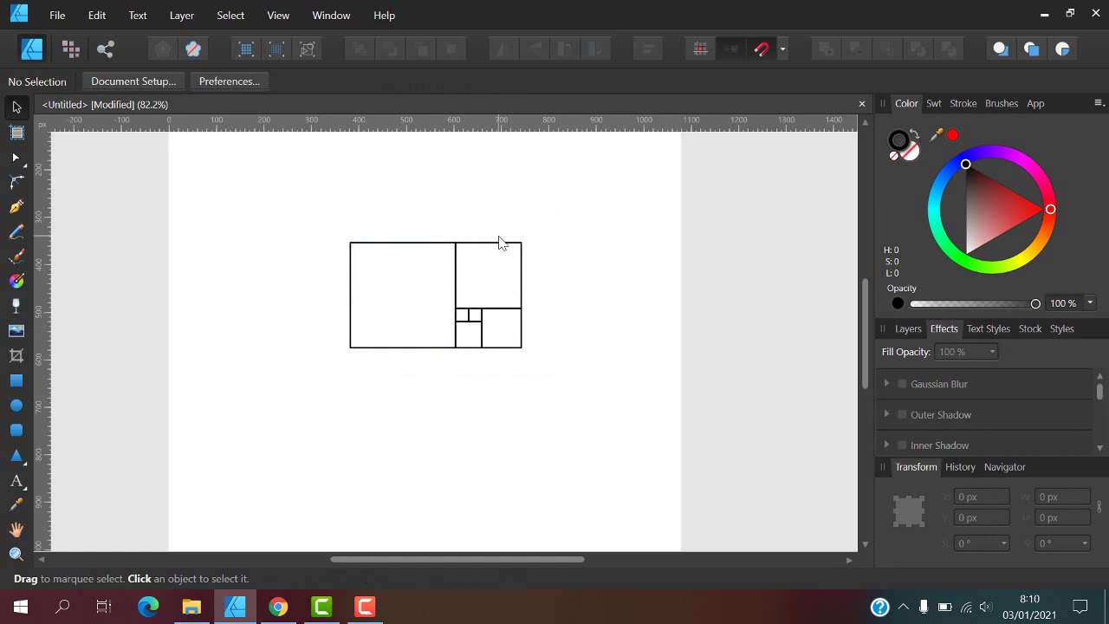
pyautogui.click(477, 244)
pyautogui.click(390, 82)
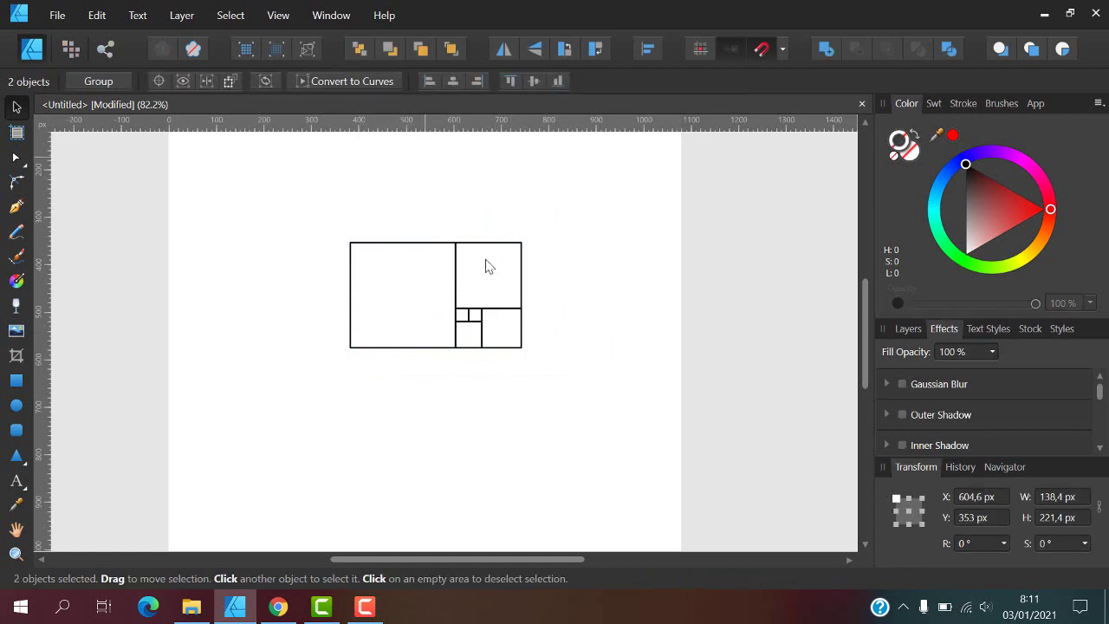
pyautogui.click(488, 263)
# Ungroup each remaining nested group of small squares and zoom to check the grid
pyautogui.click(468, 291)
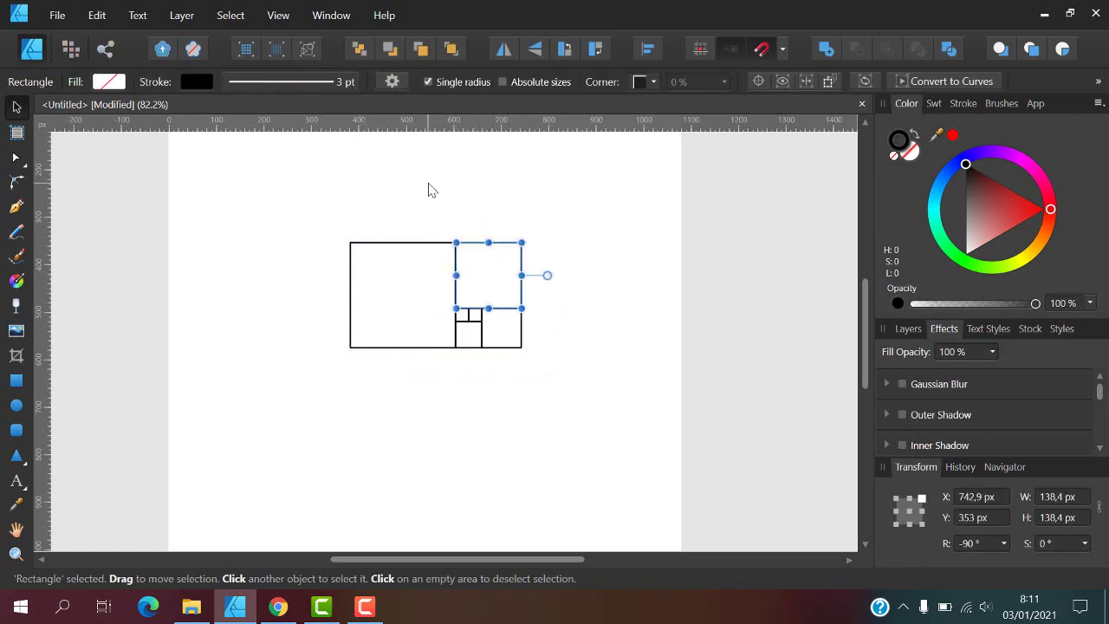
pyautogui.click(484, 336)
pyautogui.click(390, 81)
pyautogui.click(474, 338)
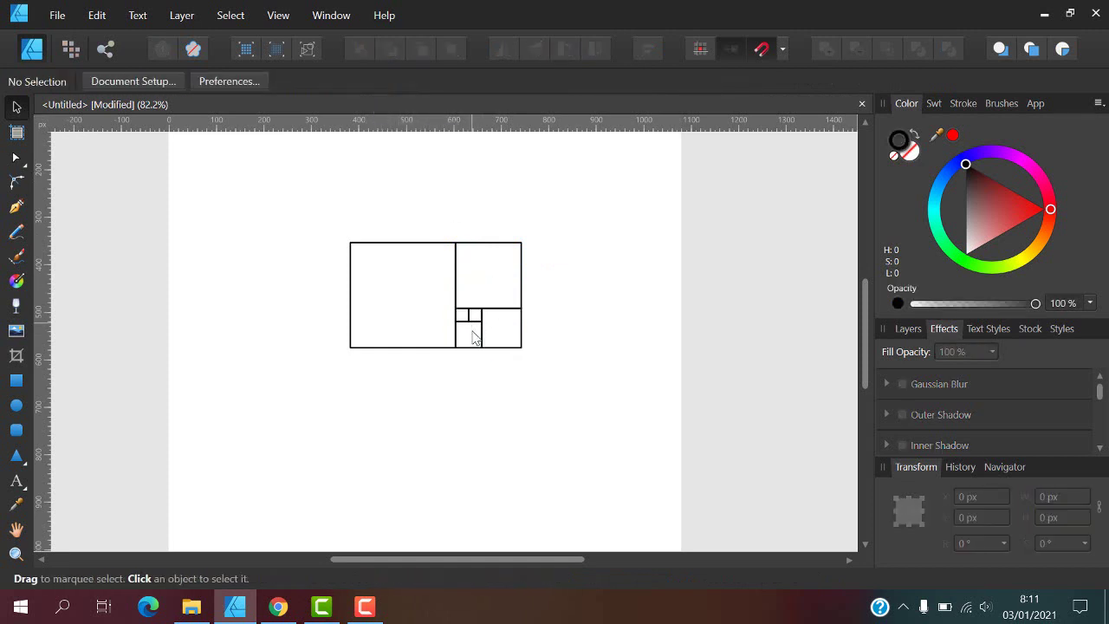
pyautogui.click(474, 327)
pyautogui.click(390, 81)
pyautogui.click(413, 176)
pyautogui.click(468, 321)
pyautogui.click(390, 81)
pyautogui.scroll(-1, 404, 257)
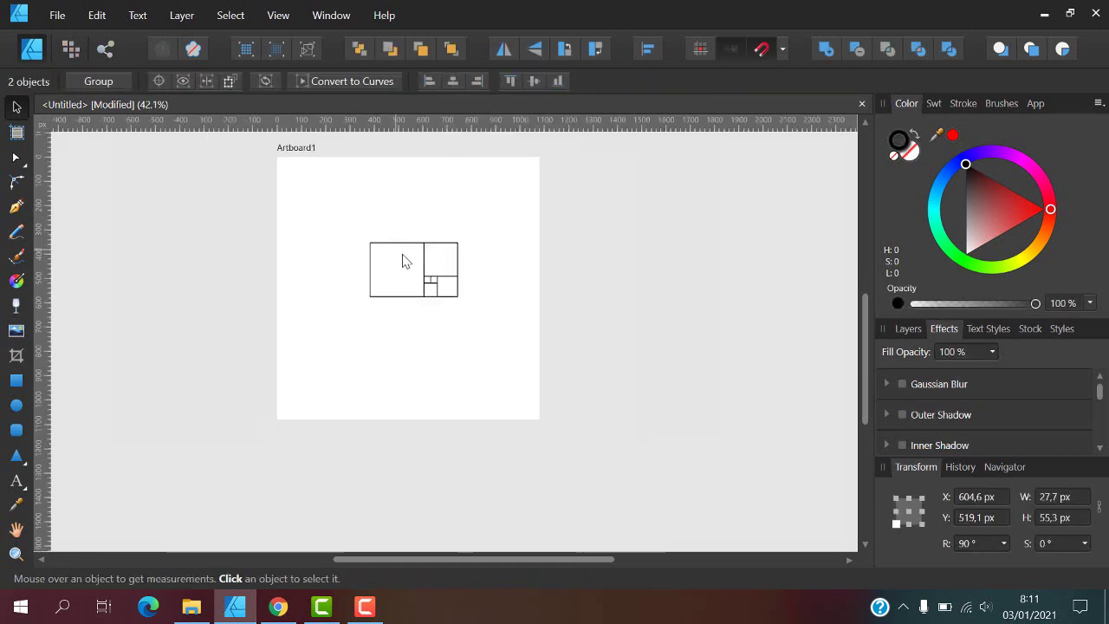
pyautogui.scroll(1, 424, 234)
pyautogui.scroll(-1, 425, 234)
pyautogui.scroll(1, 465, 252)
pyautogui.scroll(-2, 483, 223)
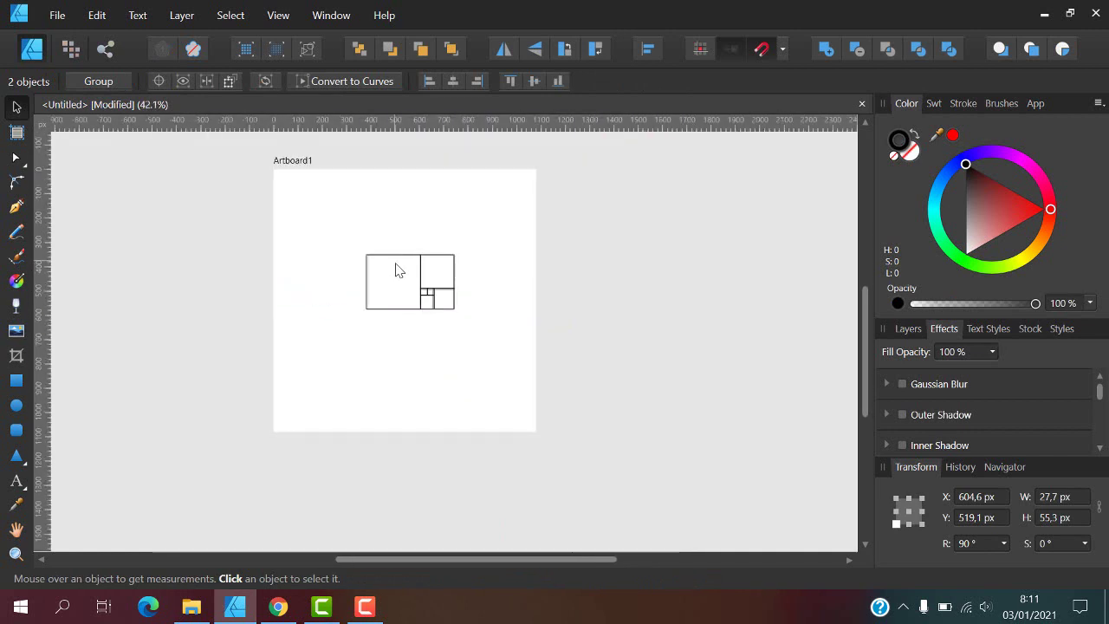
pyautogui.scroll(1, 414, 280)
# Group the six squares, place a copy directly below, and ungroup that copy
pyautogui.click(366, 247)
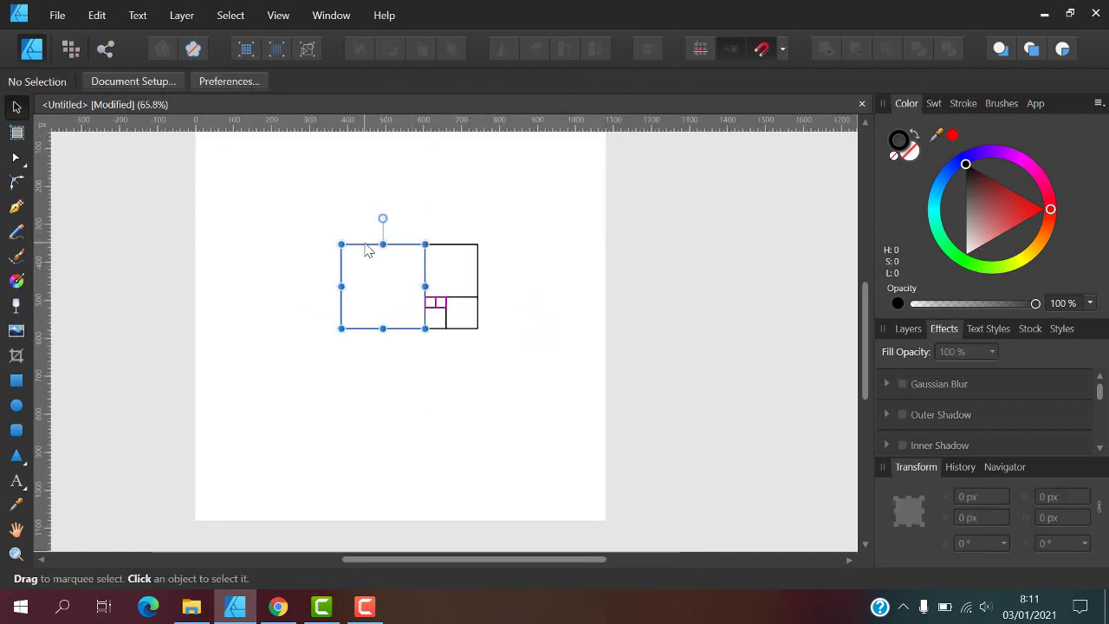
pyautogui.moveTo(322, 218); pyautogui.dragTo(548, 387)
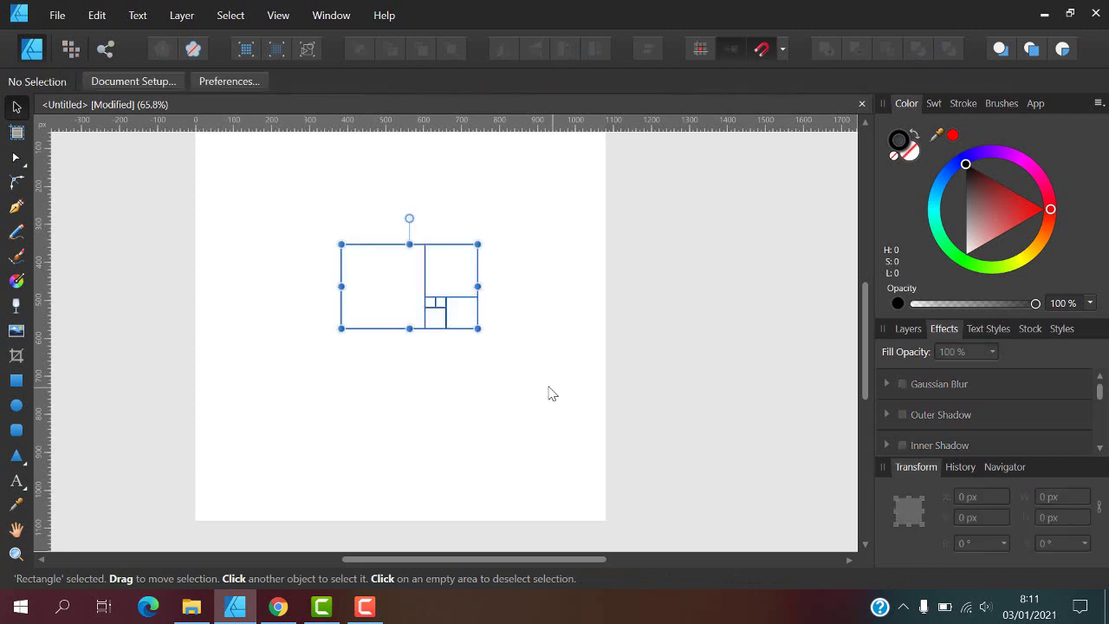
pyautogui.hotkey('ctrl', 'g')
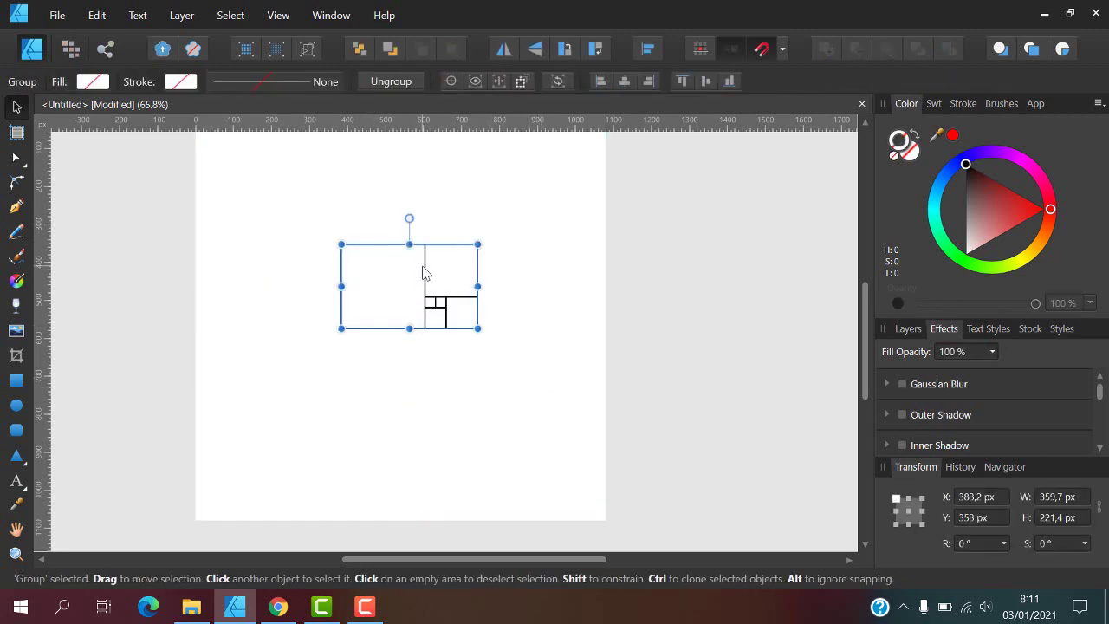
pyautogui.moveTo(423, 274); pyautogui.dragTo(422, 370)
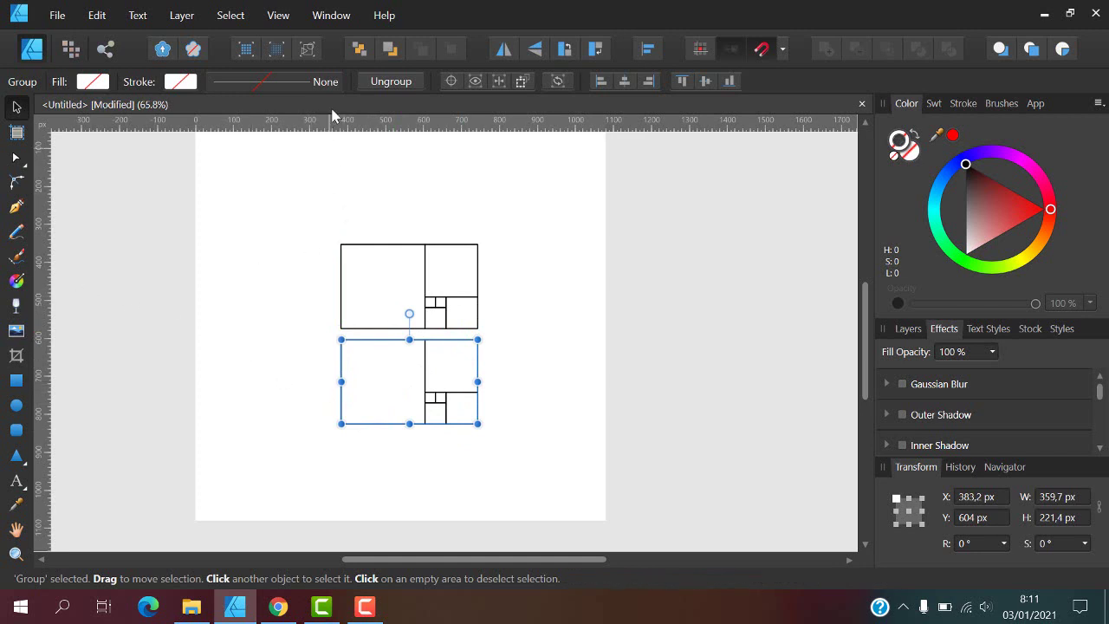
pyautogui.click(384, 82)
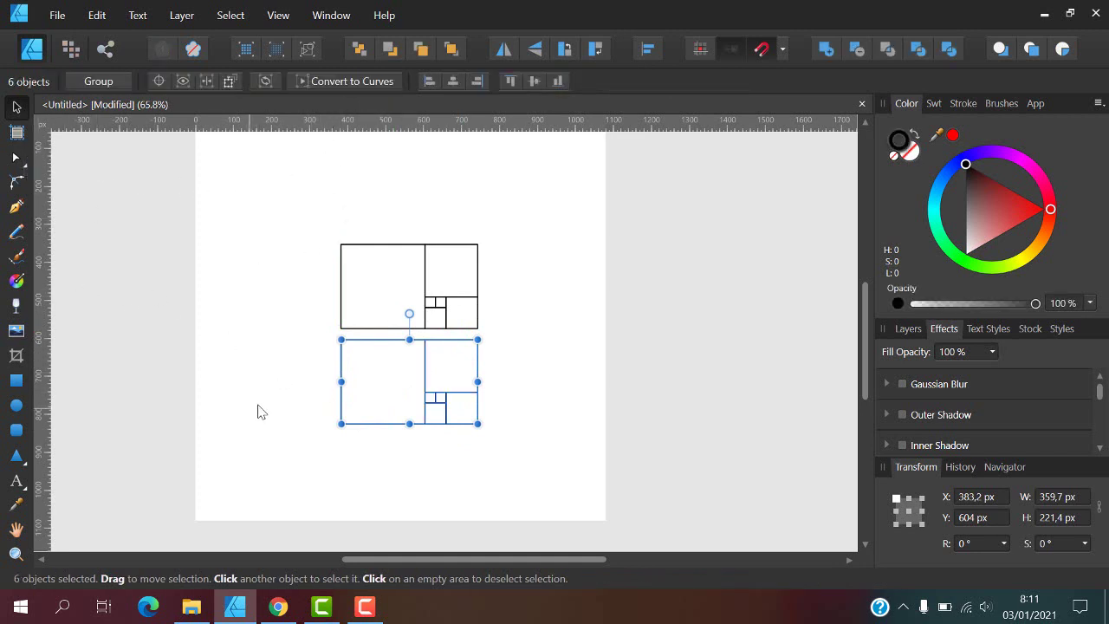
# Round every corner of the lower squares into circles with the Corner Tool
pyautogui.click(17, 183)
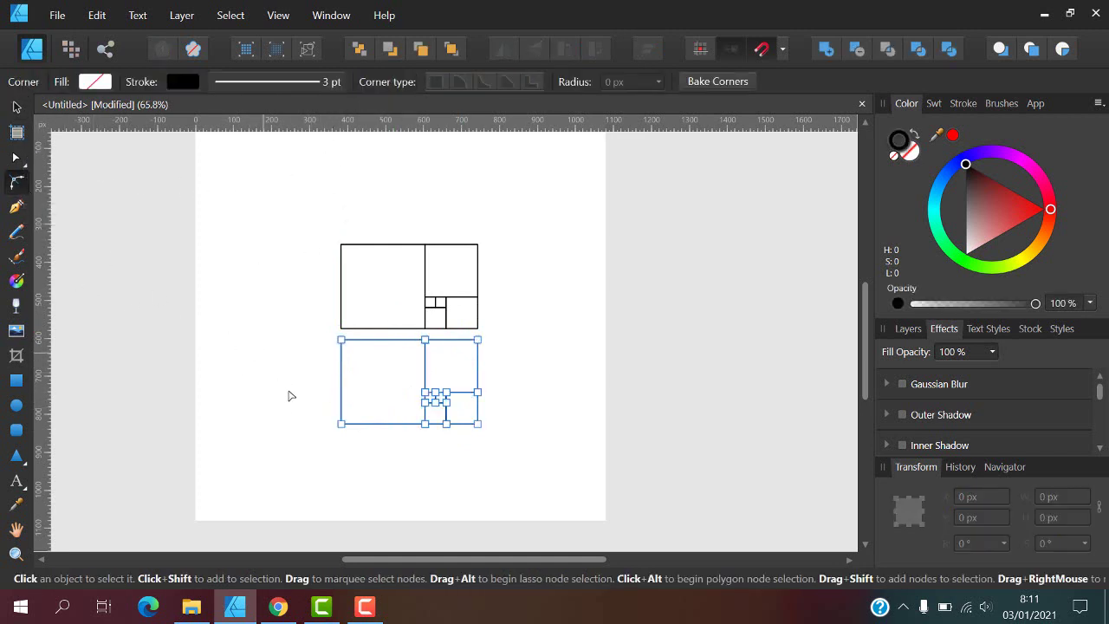
pyautogui.moveTo(298, 461); pyautogui.dragTo(574, 319)
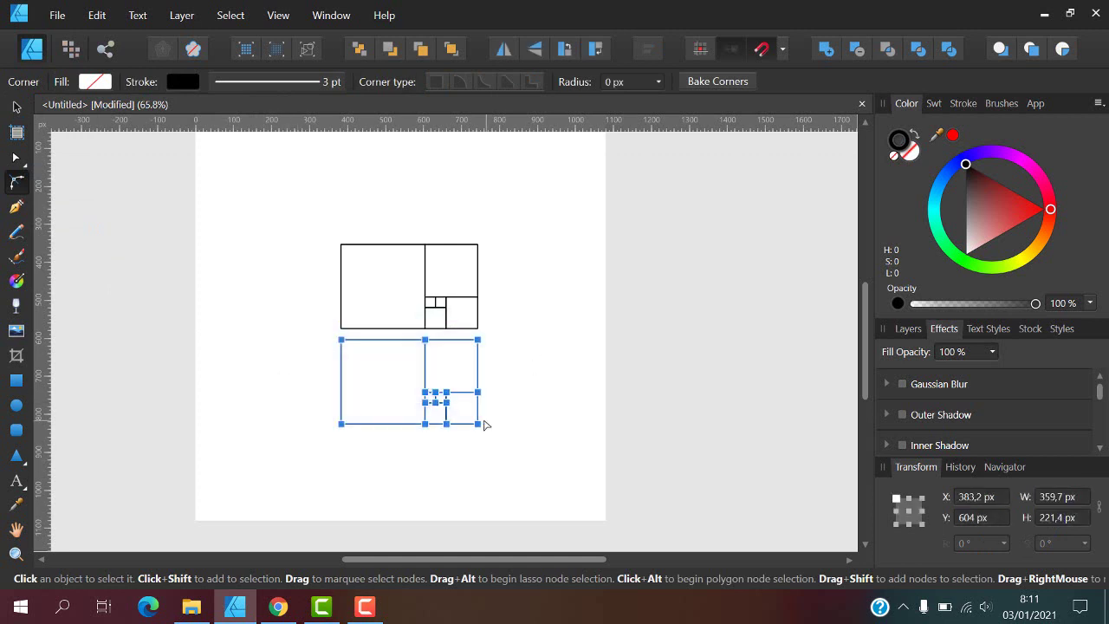
pyautogui.moveTo(477, 421)
pyautogui.mouseDown()
pyautogui.moveTo(342, 286)
pyautogui.moveTo(400, 443)
pyautogui.moveTo(361, 420)
pyautogui.mouseUp()
# Round all four corners of the large left square into a full circle
pyautogui.click(312, 378)
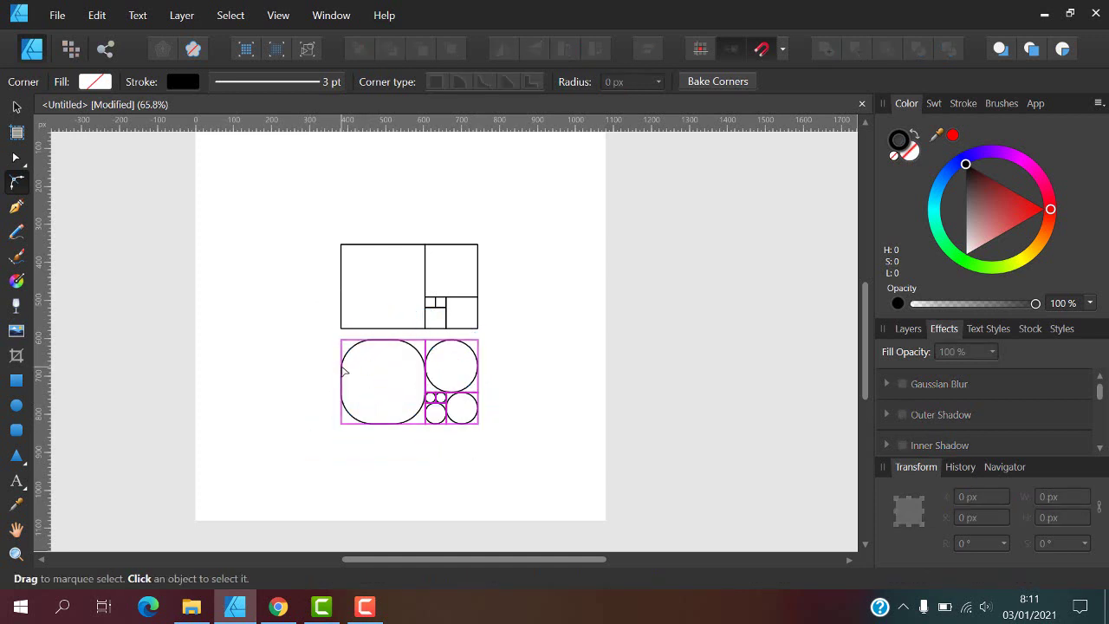
pyautogui.click(344, 407)
pyautogui.click(341, 423)
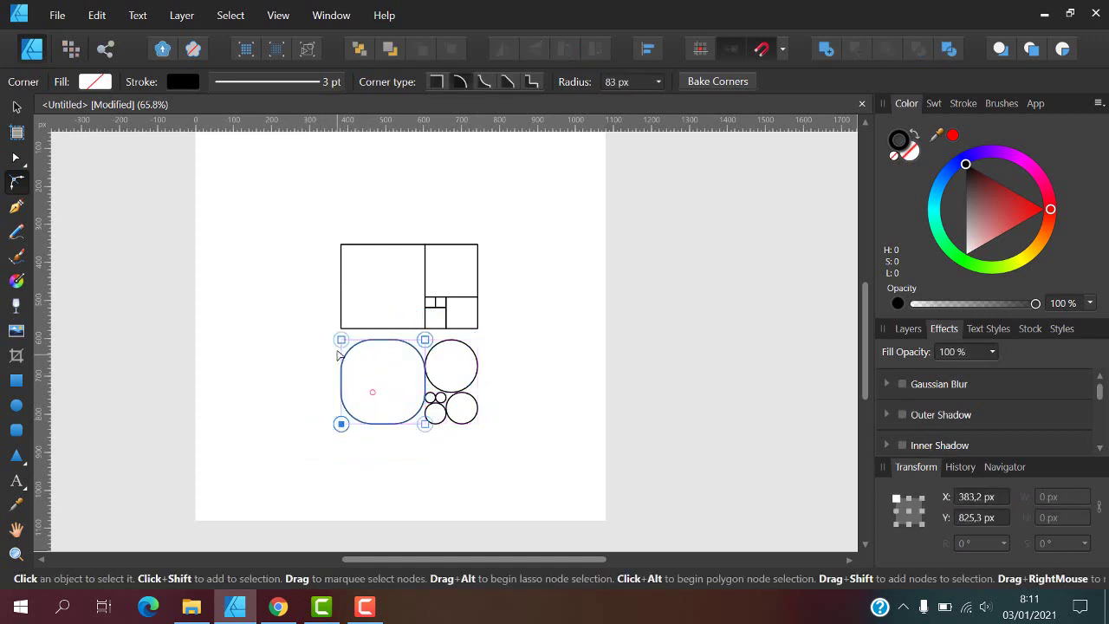
pyautogui.moveTo(307, 314); pyautogui.dragTo(443, 490)
pyautogui.moveTo(427, 425); pyautogui.dragTo(299, 275)
pyautogui.click(387, 391)
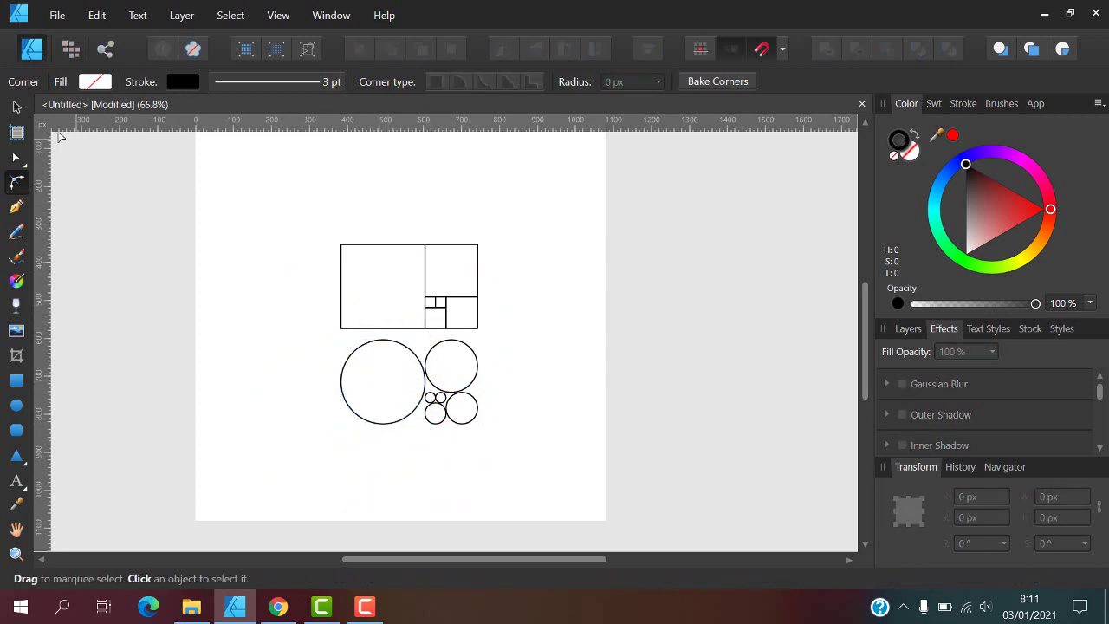
# Group the six circles and move them onto the rectangle grid
pyautogui.click(16, 105)
pyautogui.moveTo(343, 459); pyautogui.dragTo(520, 334)
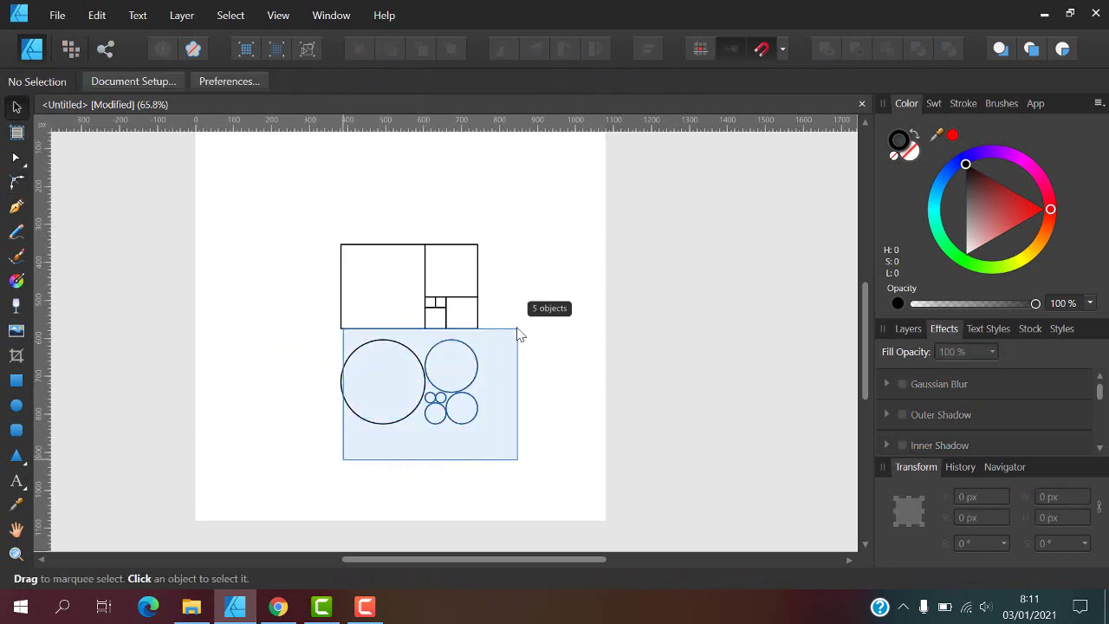
pyautogui.click(327, 459)
pyautogui.moveTo(312, 453); pyautogui.dragTo(523, 329)
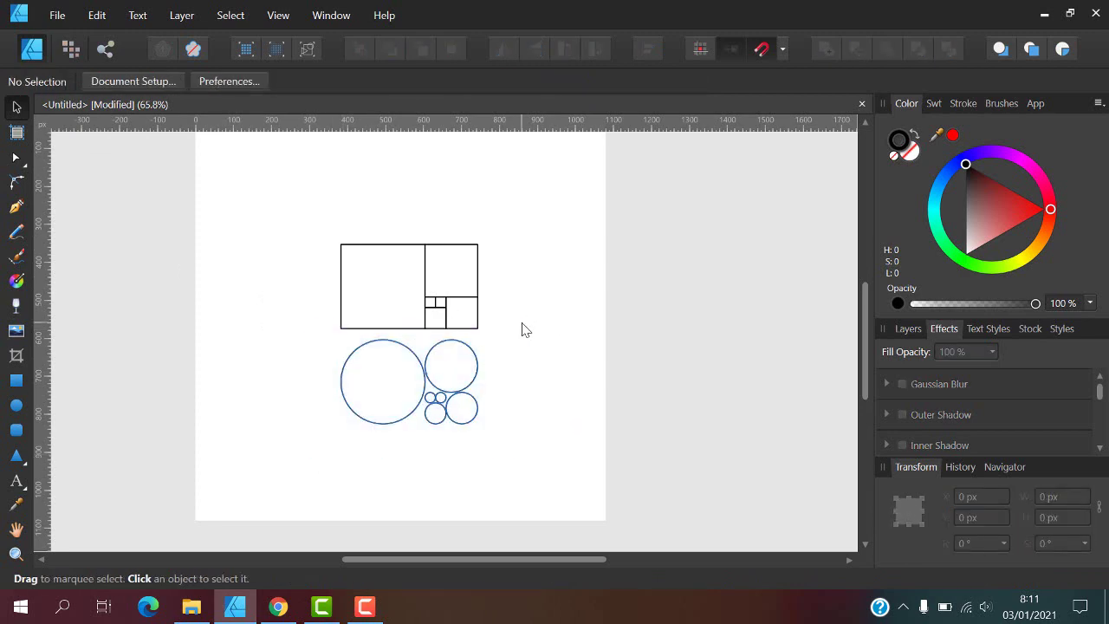
pyautogui.hotkey('ctrl', 'g')
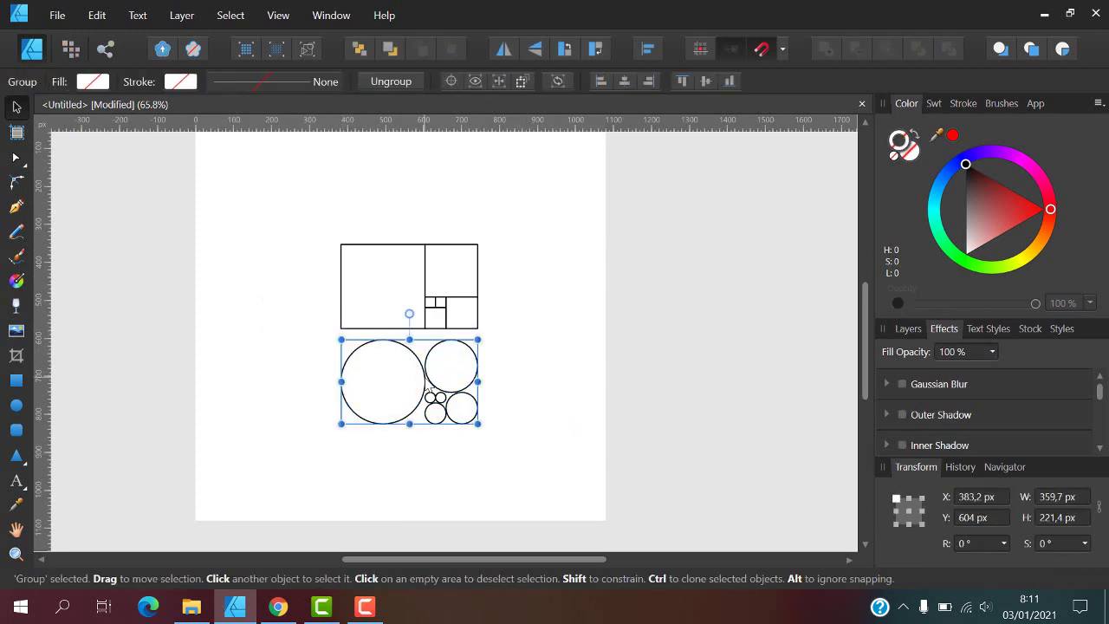
pyautogui.moveTo(427, 389); pyautogui.dragTo(433, 336)
# Align the circles and rectangle grid centred horizontally and vertically
pyautogui.keyDown('shift'); pyautogui.click(413, 246); pyautogui.keyUp('shift')
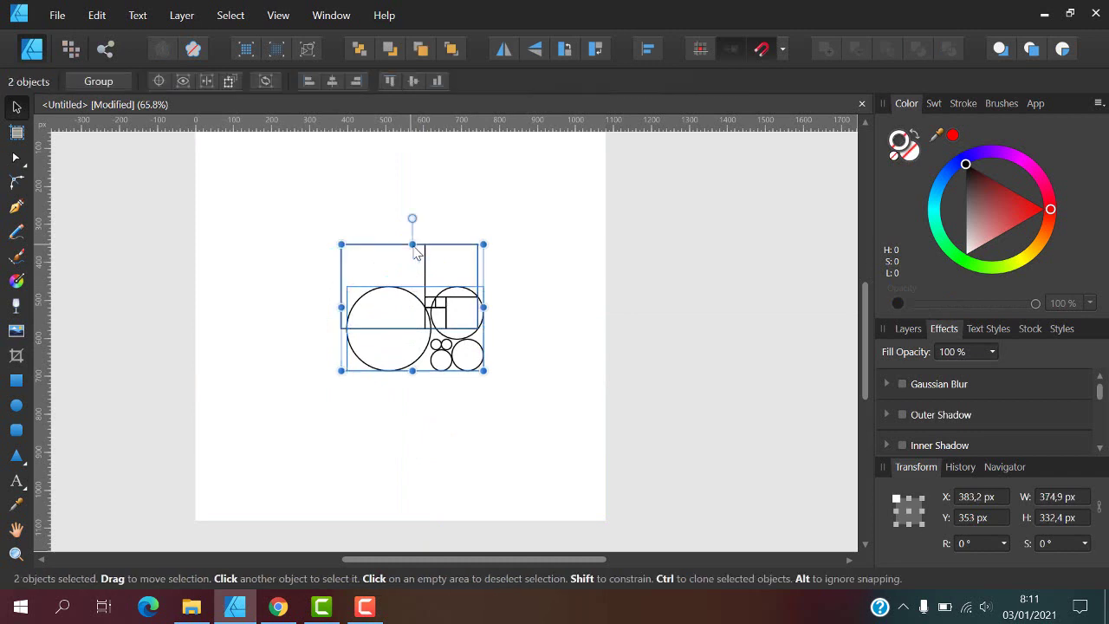
pyautogui.click(415, 79)
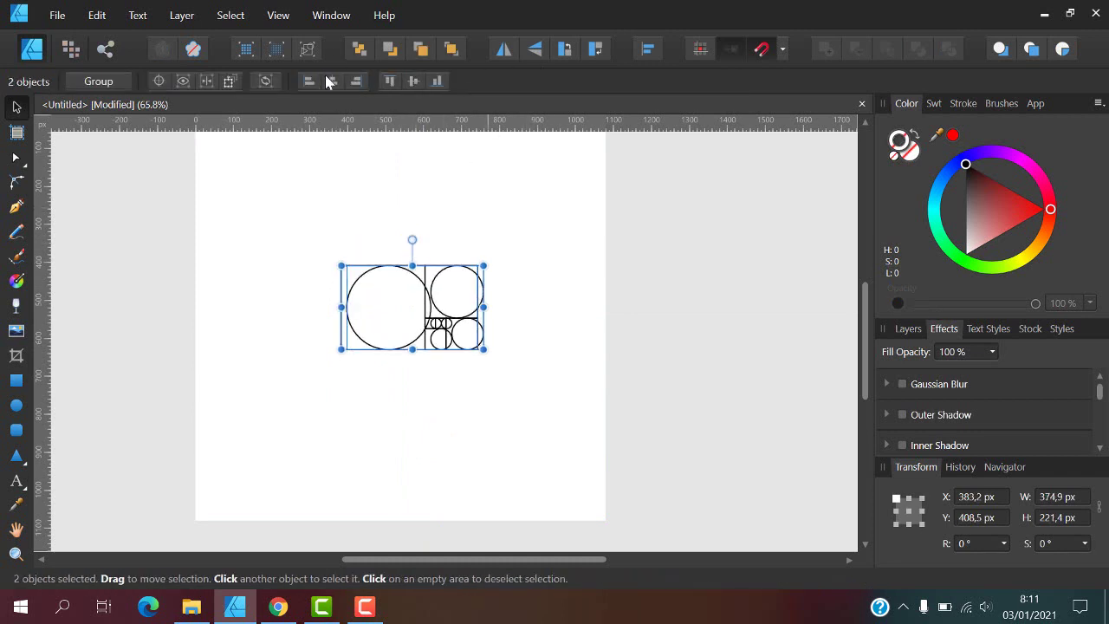
pyautogui.click(332, 80)
pyautogui.click(332, 171)
pyautogui.scroll(-1, 391, 314)
pyautogui.scroll(1, 417, 338)
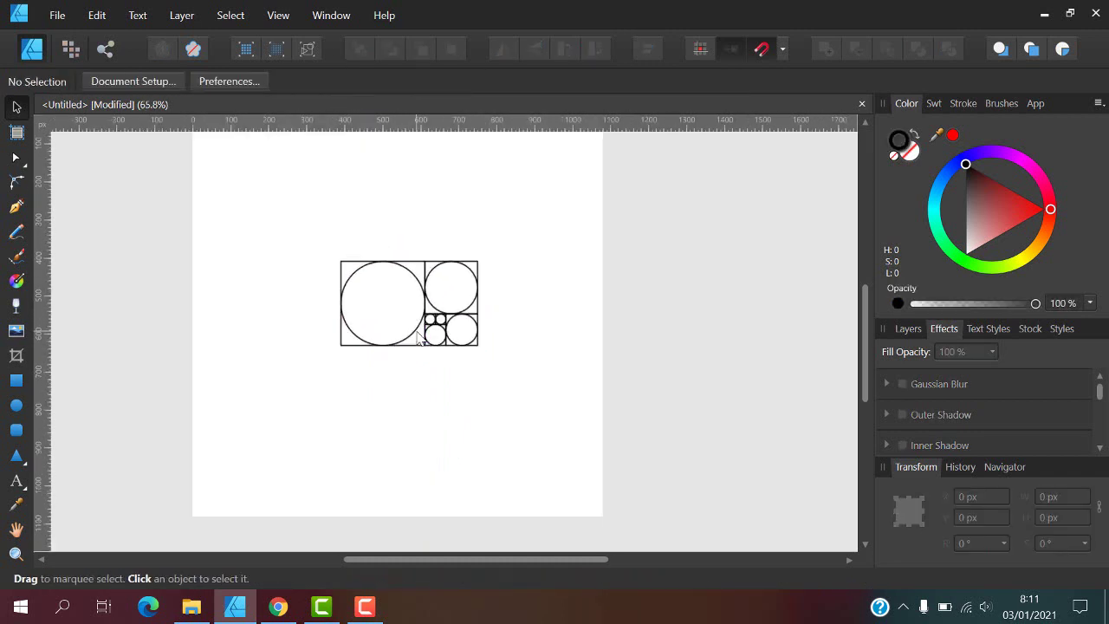
pyautogui.scroll(-2, 419, 342)
# Group the circles with the rectangle grid and move it toward the artboard centre
pyautogui.moveTo(379, 302); pyautogui.dragTo(453, 354)
pyautogui.scroll(2, 423, 317)
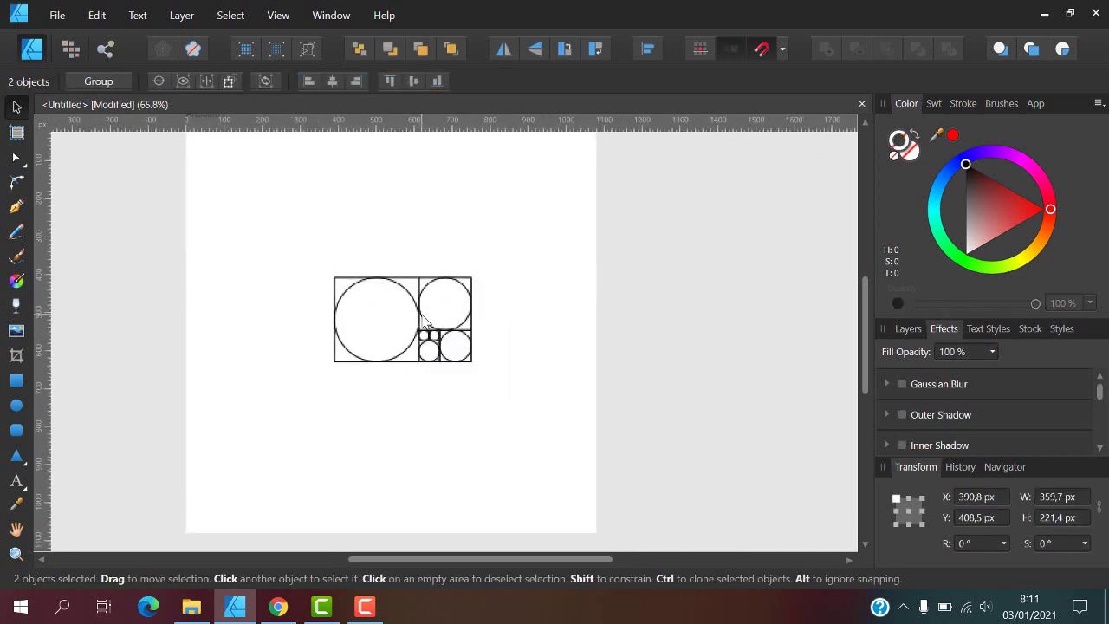
pyautogui.hotkey('ctrl', 'g')
pyautogui.scroll(-1, 422, 321)
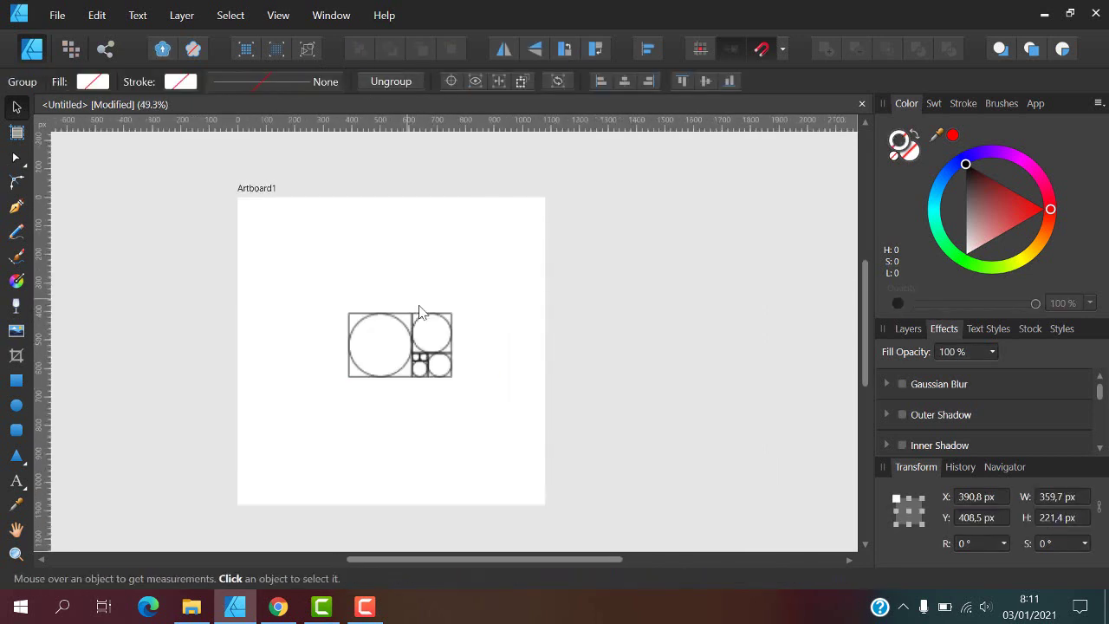
pyautogui.moveTo(421, 359); pyautogui.dragTo(386, 320)
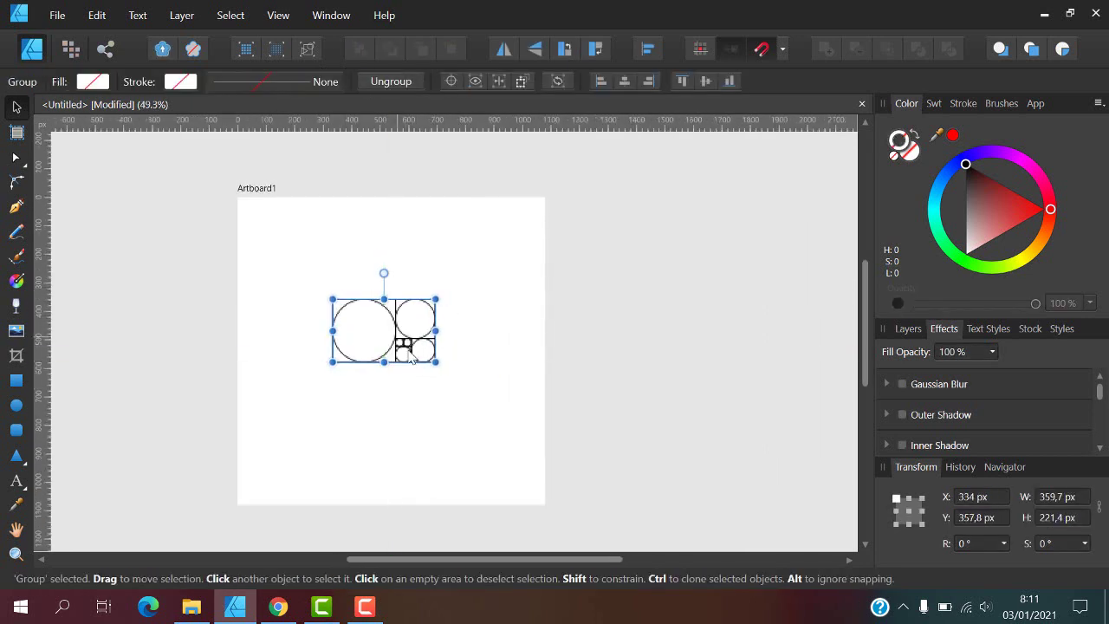
pyautogui.scroll(1, 414, 348)
pyautogui.scroll(2, 373, 334)
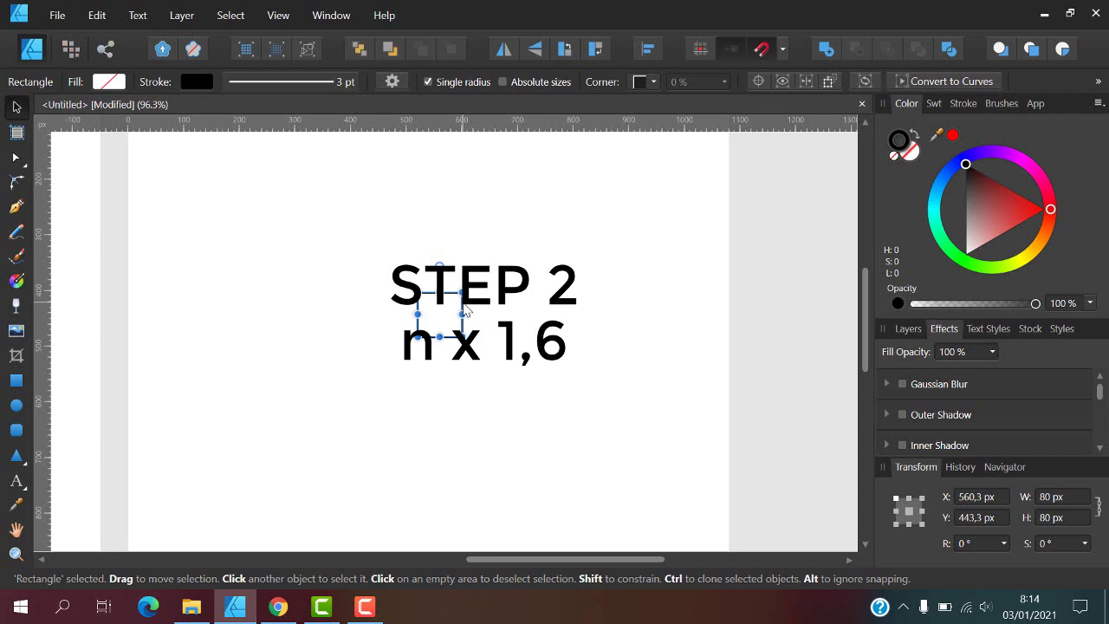
# Scale outer square copies by *1,6 in the W field, to 128 px and 204,8 px
pyautogui.click(1071, 497)
pyautogui.write('*1,6')
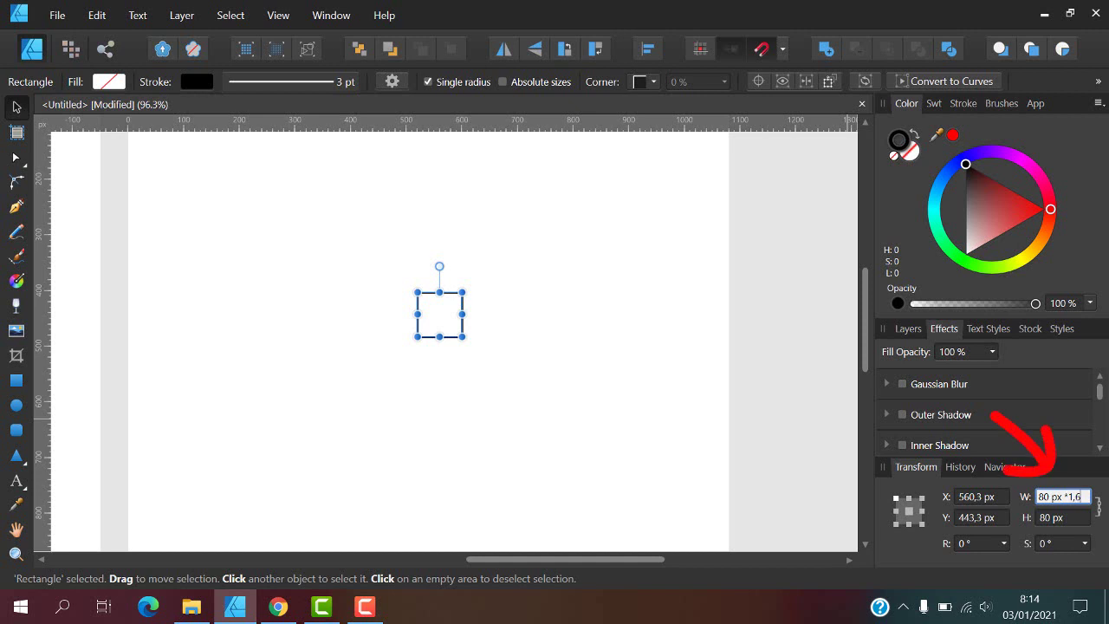
pyautogui.press('Return')
pyautogui.click(580, 357)
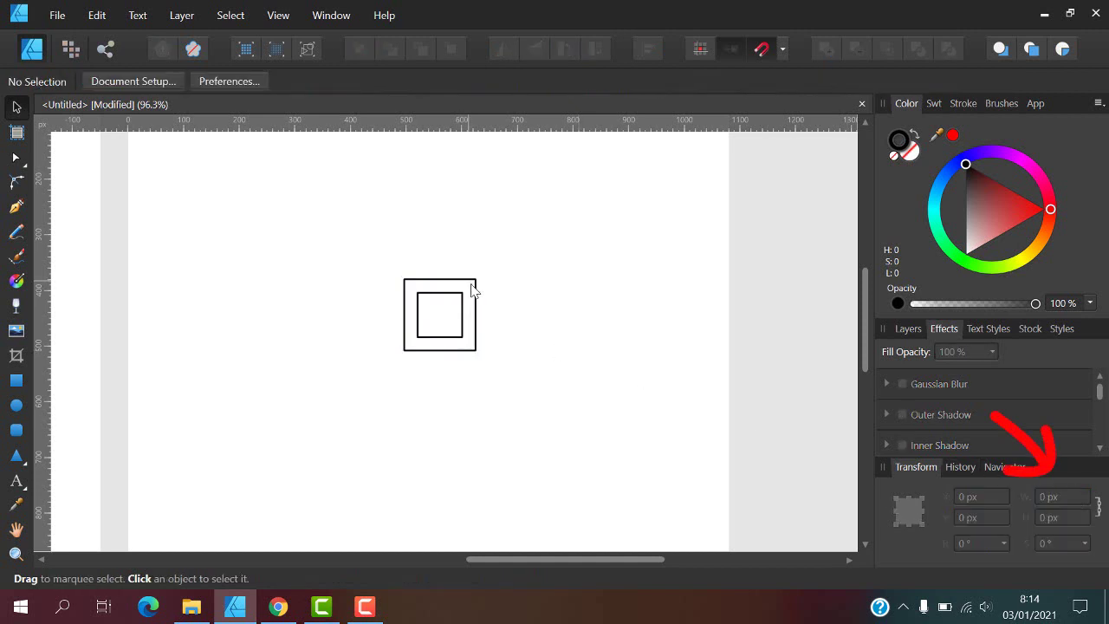
pyautogui.click(475, 286)
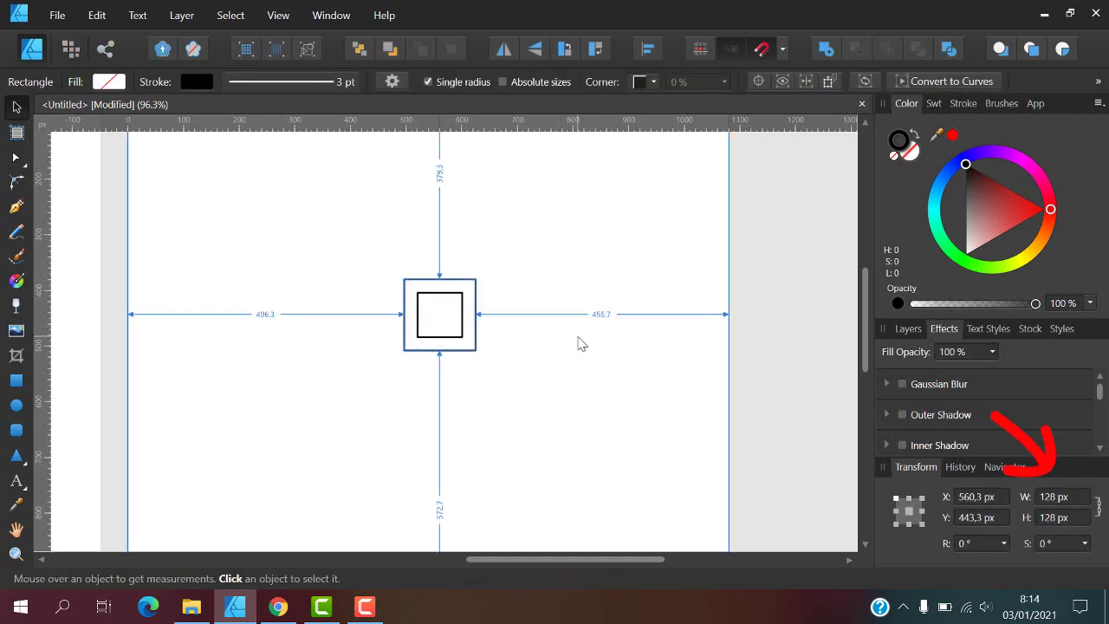
pyautogui.click(1074, 497)
pyautogui.write('*1,6')
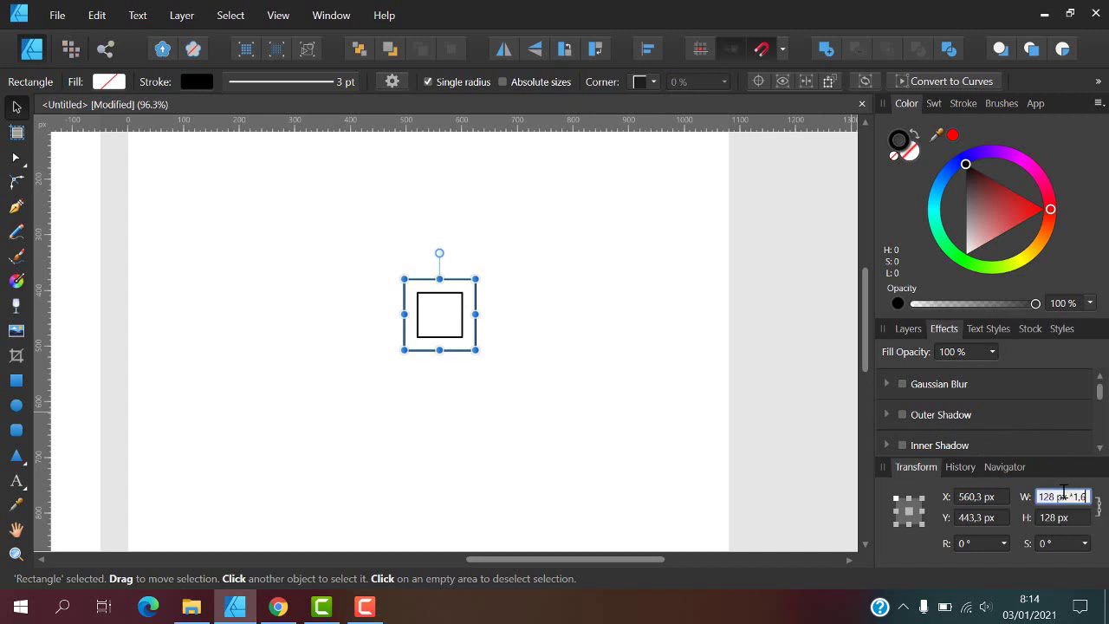
pyautogui.press('Return')
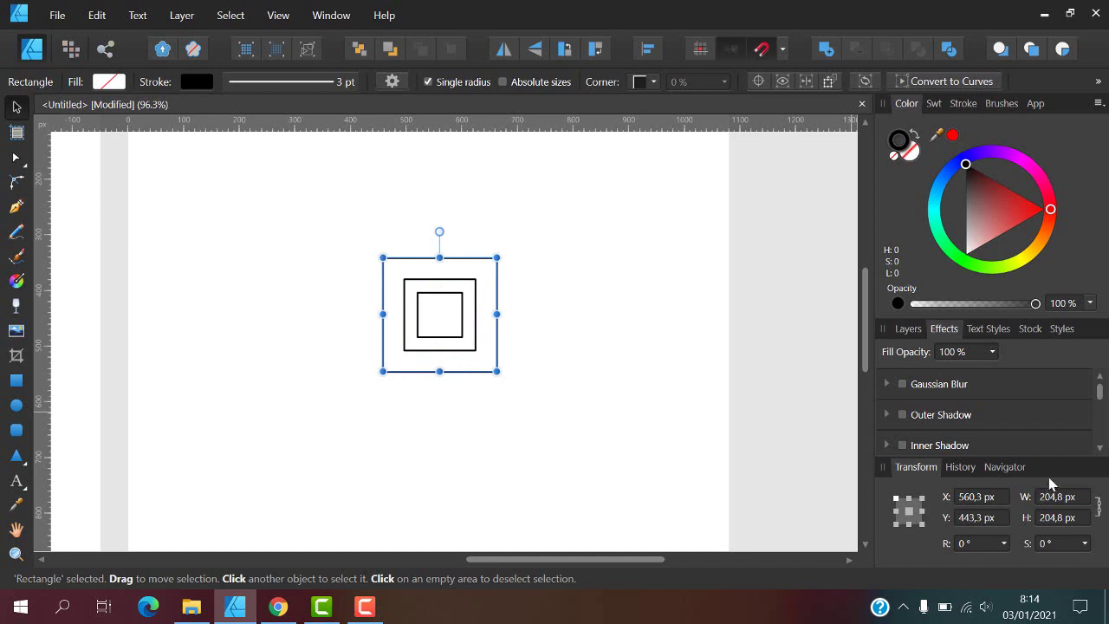
pyautogui.click(1075, 497)
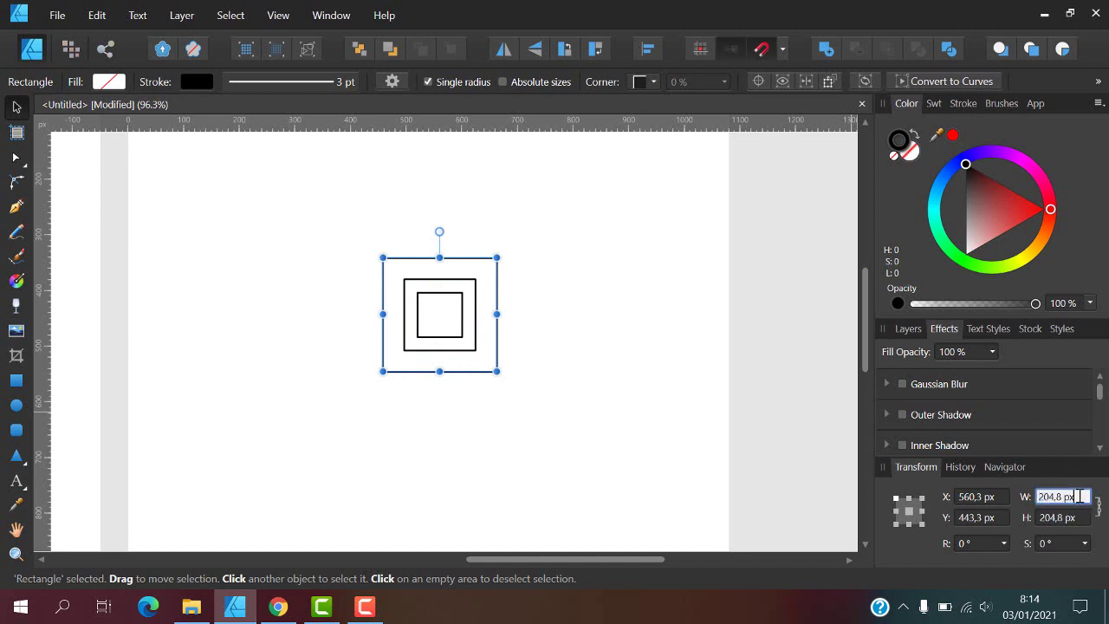
pyautogui.click(504, 267)
# Scale the next outer squares by *1,6 to 327,7 px and 524,3 px
pyautogui.click(486, 266)
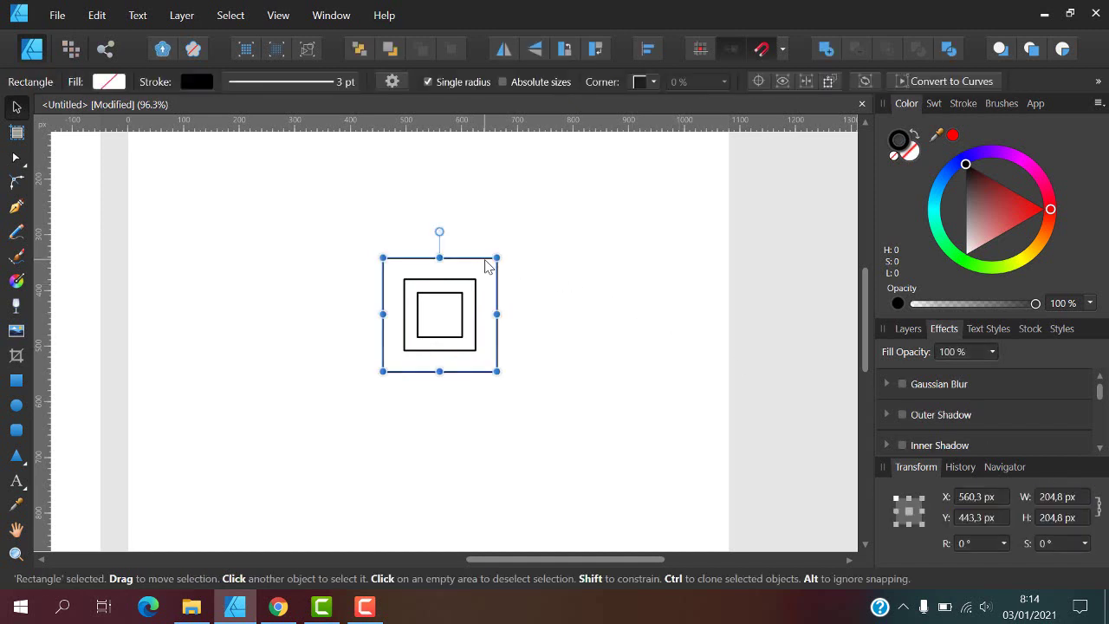
pyautogui.click(1077, 497)
pyautogui.write('*1,6')
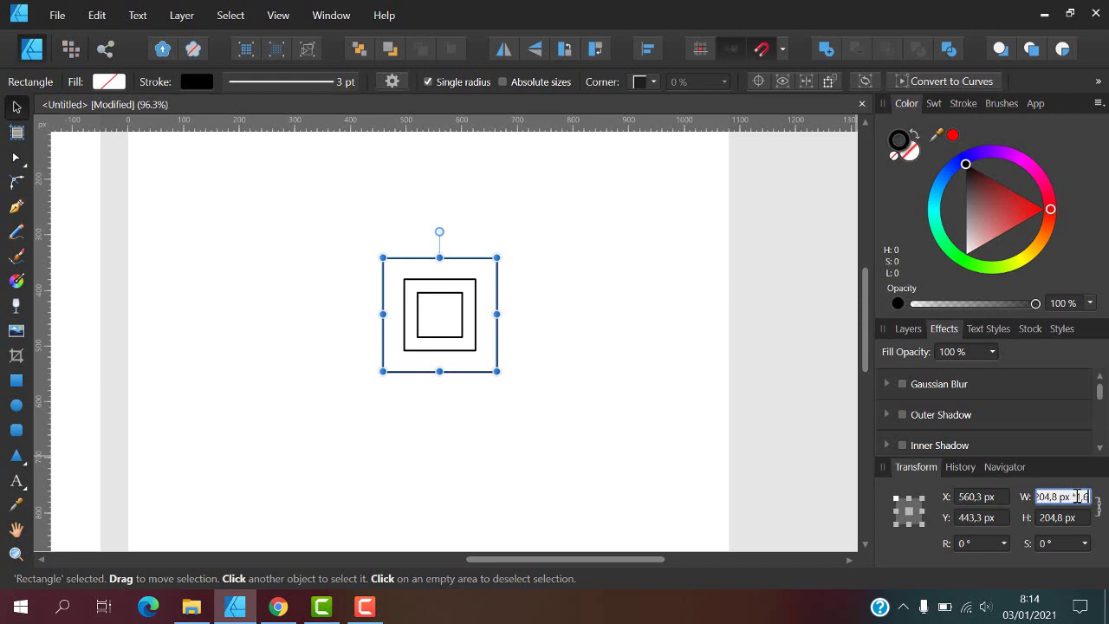
pyautogui.press('Return')
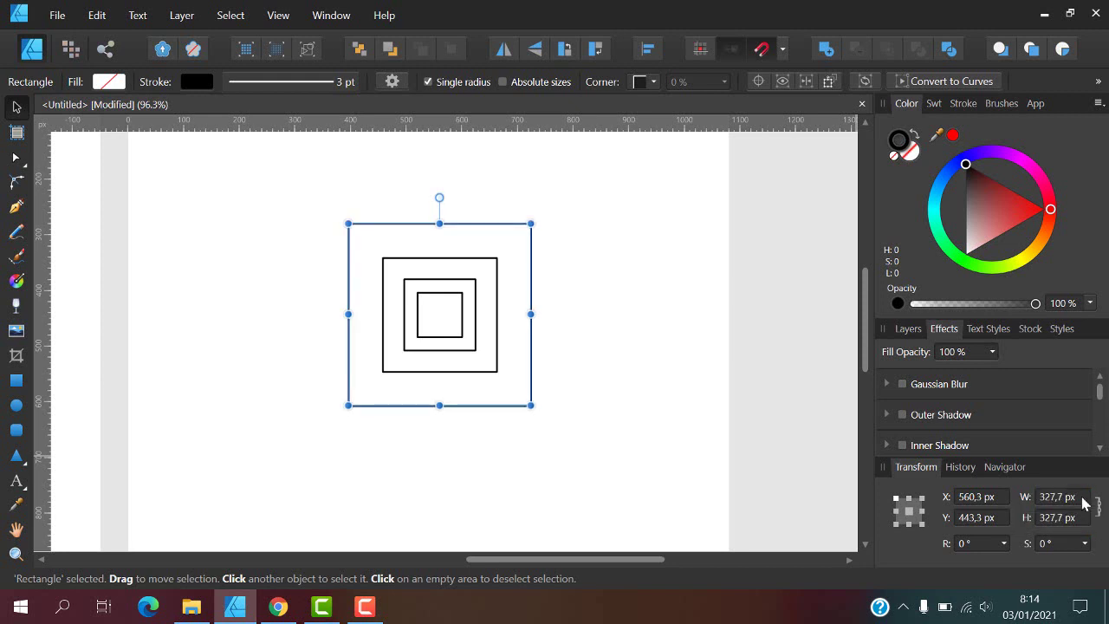
pyautogui.click(536, 253)
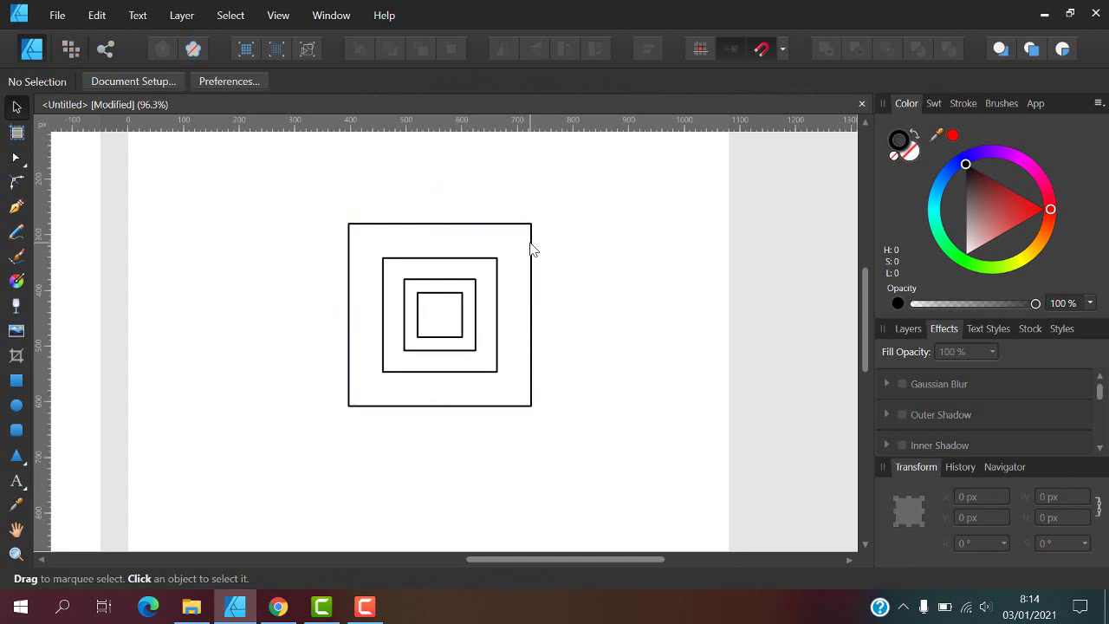
pyautogui.click(533, 251)
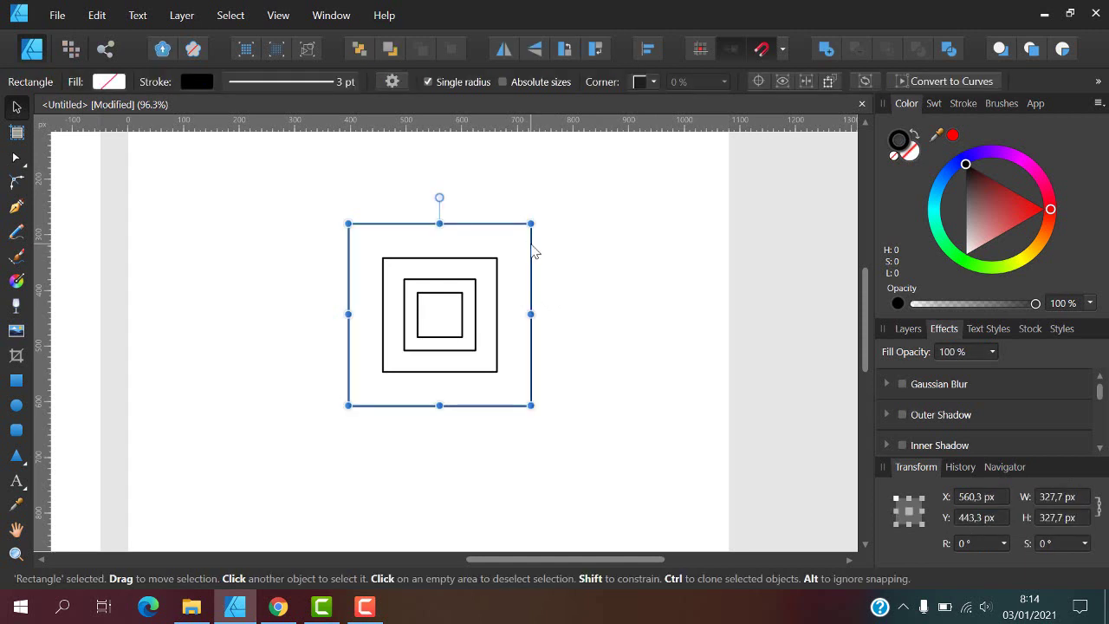
pyautogui.click(1081, 496)
pyautogui.write('*1,6')
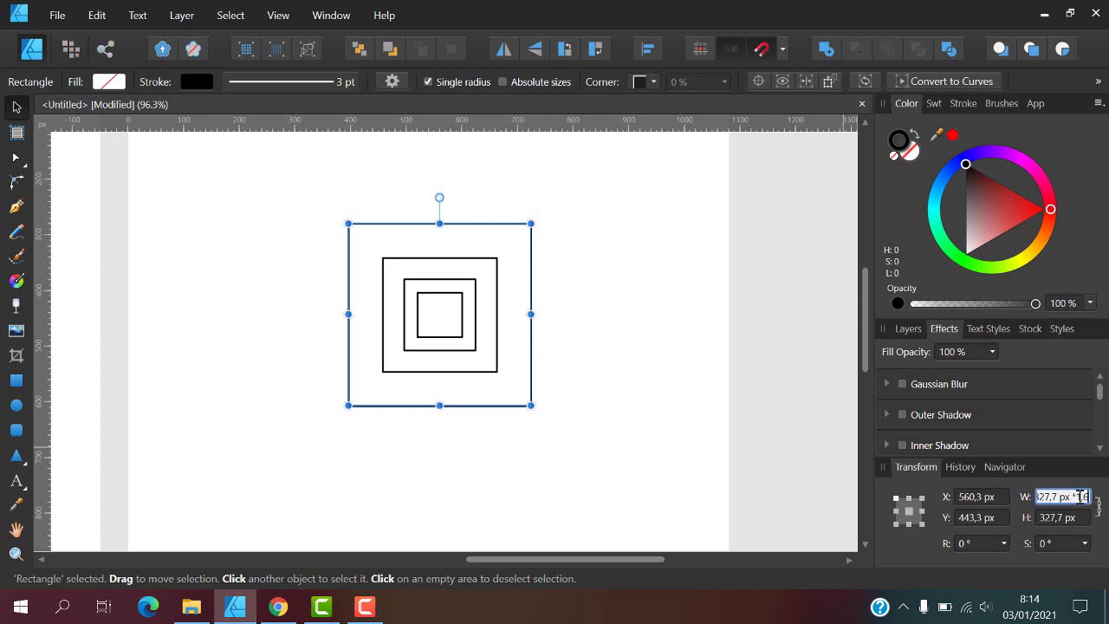
pyautogui.press('Return')
pyautogui.click(624, 342)
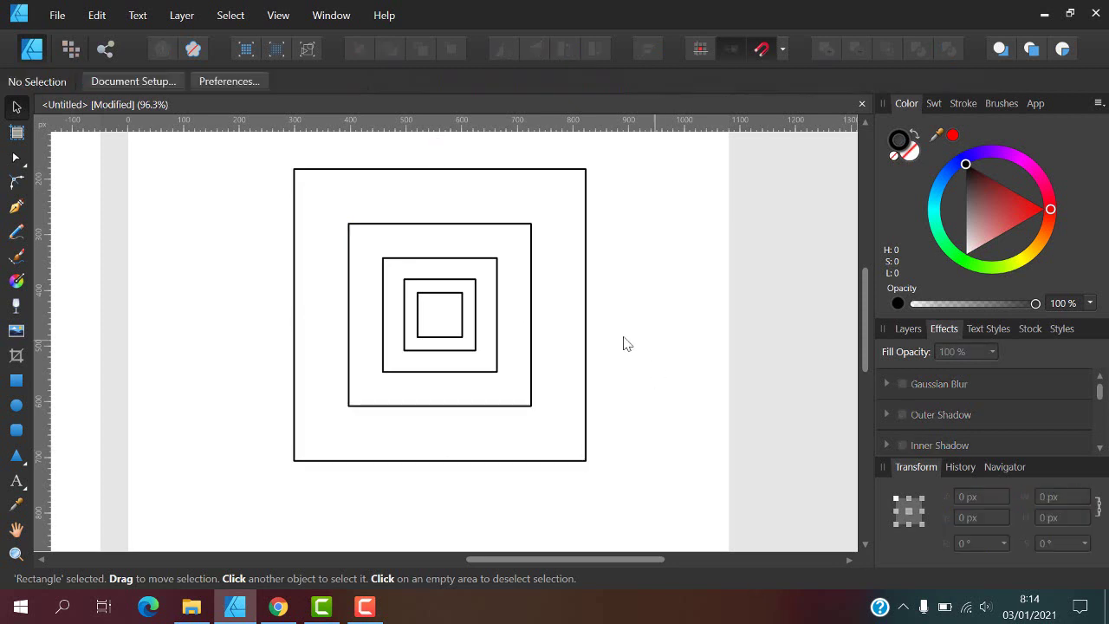
pyautogui.scroll(-3, 434, 344)
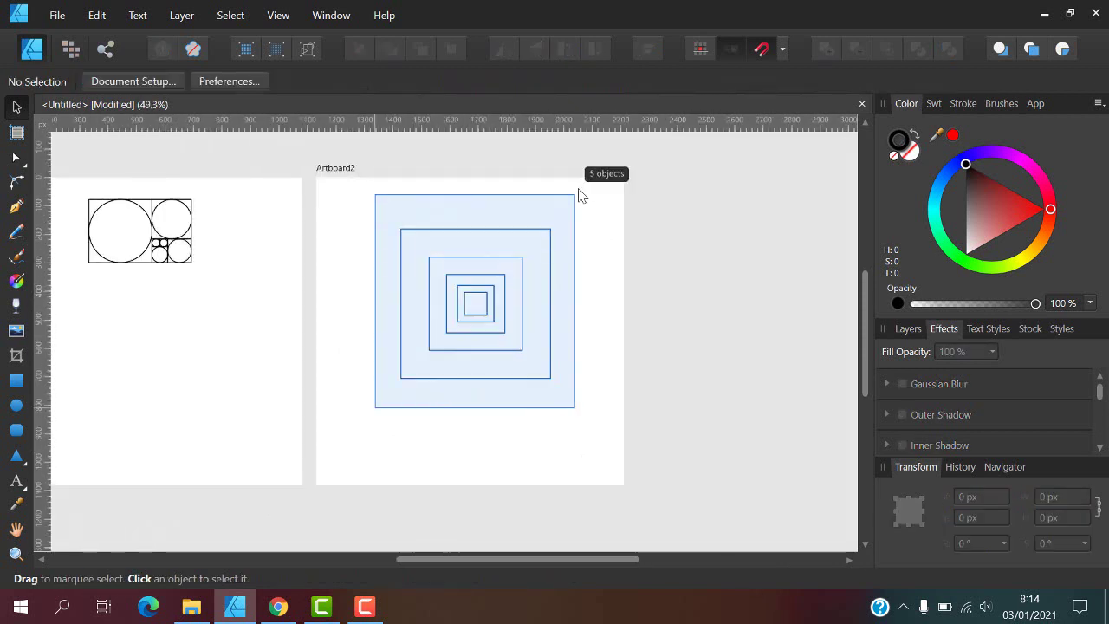
# Fully round all corners of the five nested squares into concentric circles, the largest 524,3 px across
pyautogui.moveTo(379, 411); pyautogui.dragTo(582, 194)
pyautogui.scroll(2, 540, 243)
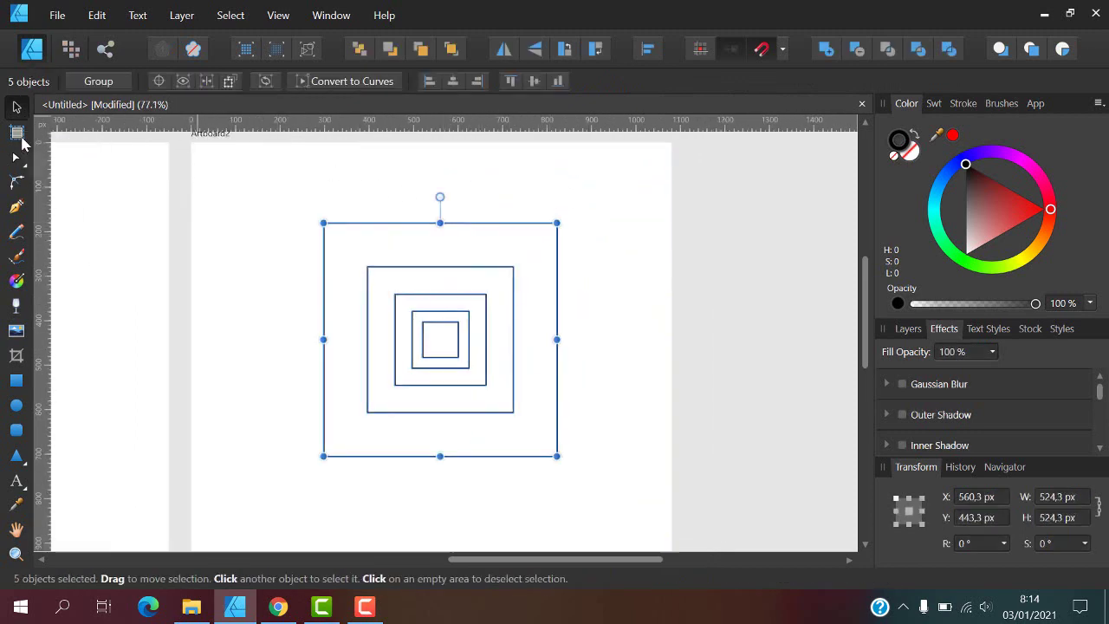
pyautogui.click(19, 135)
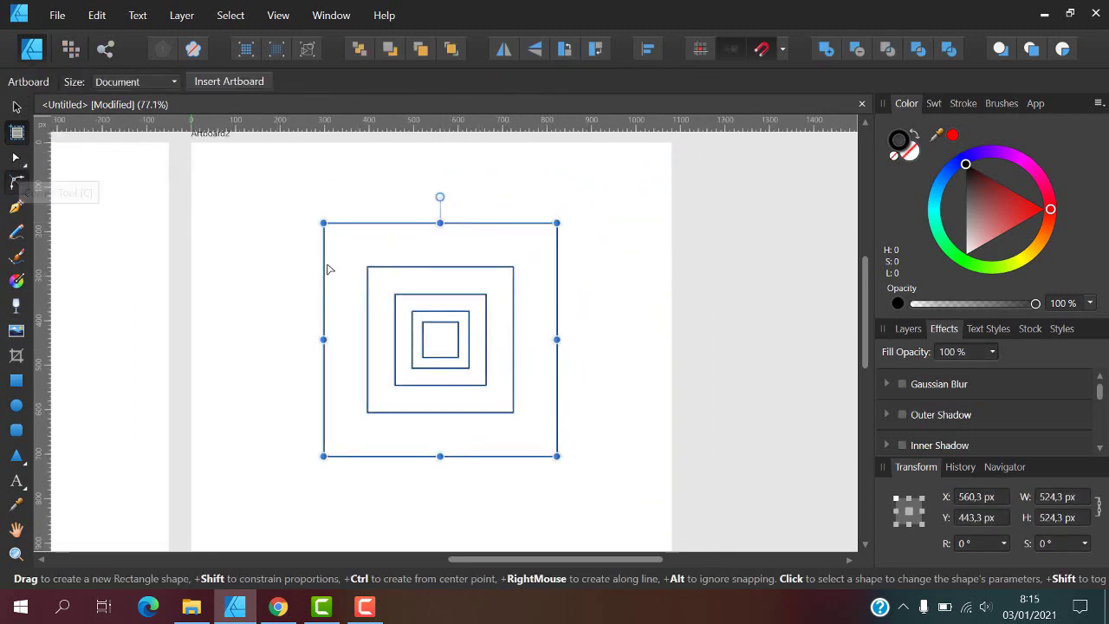
pyautogui.press('c')
pyautogui.moveTo(272, 185); pyautogui.dragTo(619, 518)
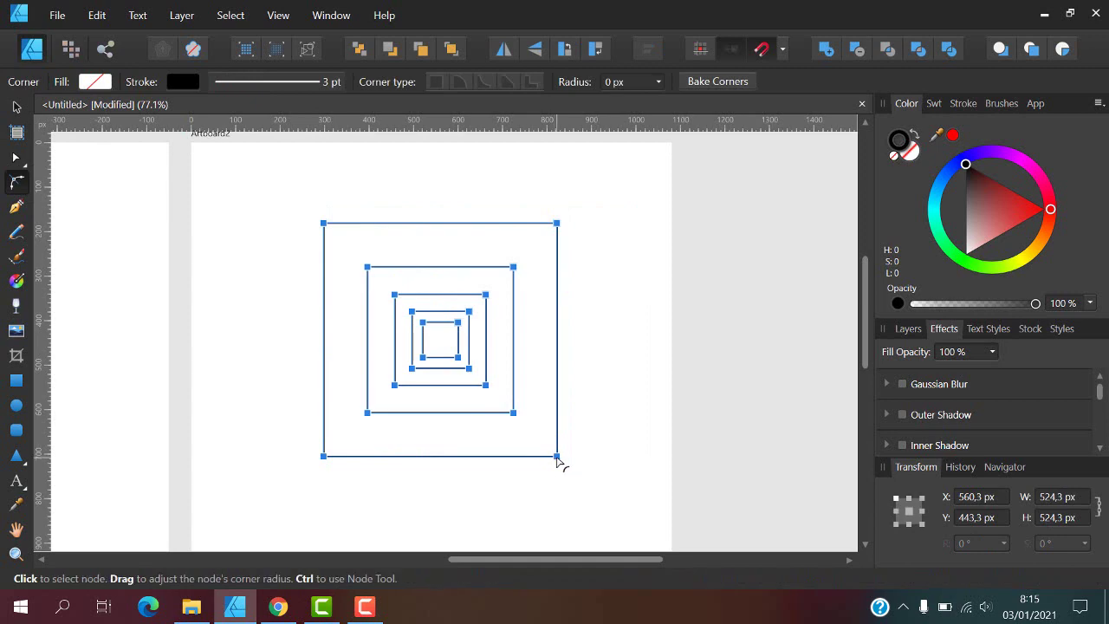
pyautogui.moveTo(559, 464); pyautogui.dragTo(305, 205)
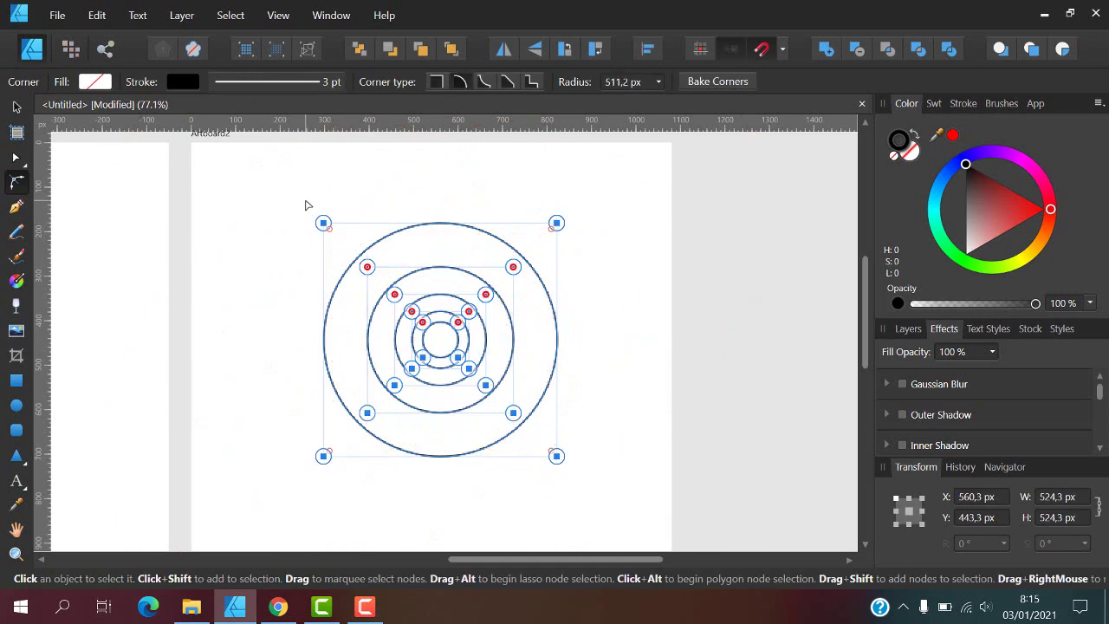
pyautogui.click(322, 235)
pyautogui.scroll(-2, 438, 325)
pyautogui.scroll(1, 442, 329)
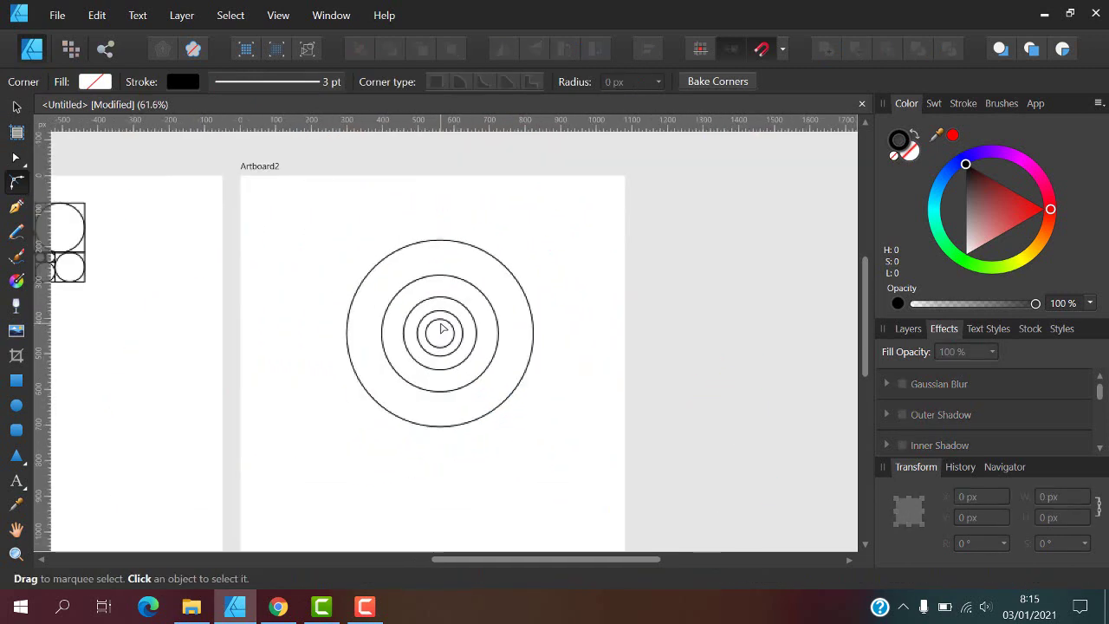
pyautogui.scroll(-2, 442, 328)
pyautogui.scroll(1, 442, 327)
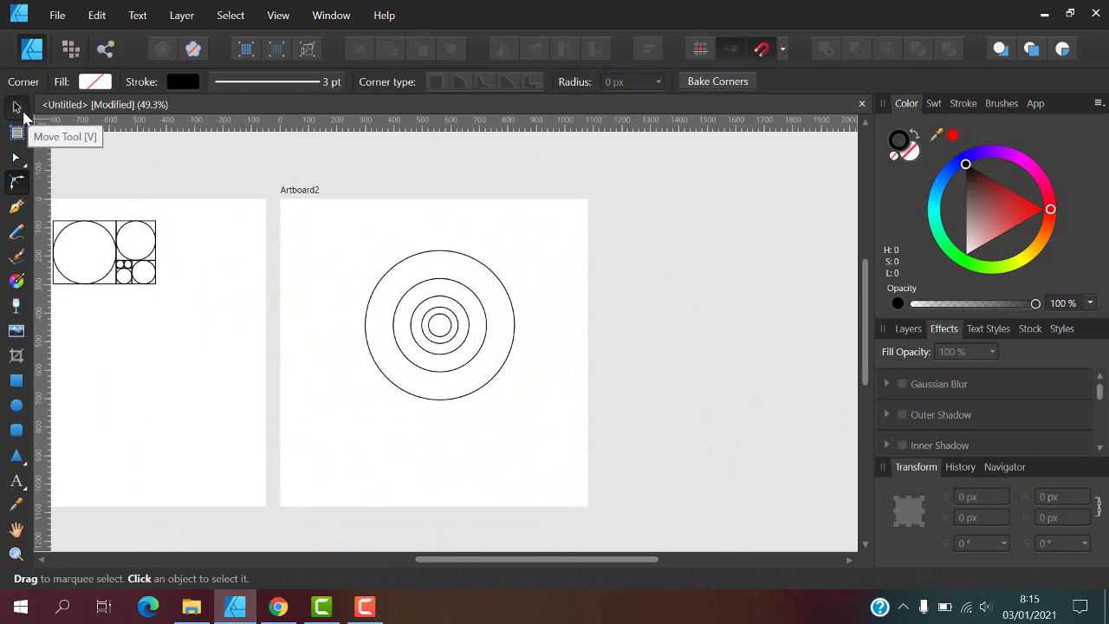
# Move the five concentric circles onto Artboard1 below the golden-ratio grid
pyautogui.click(17, 107)
pyautogui.scroll(2, 472, 340)
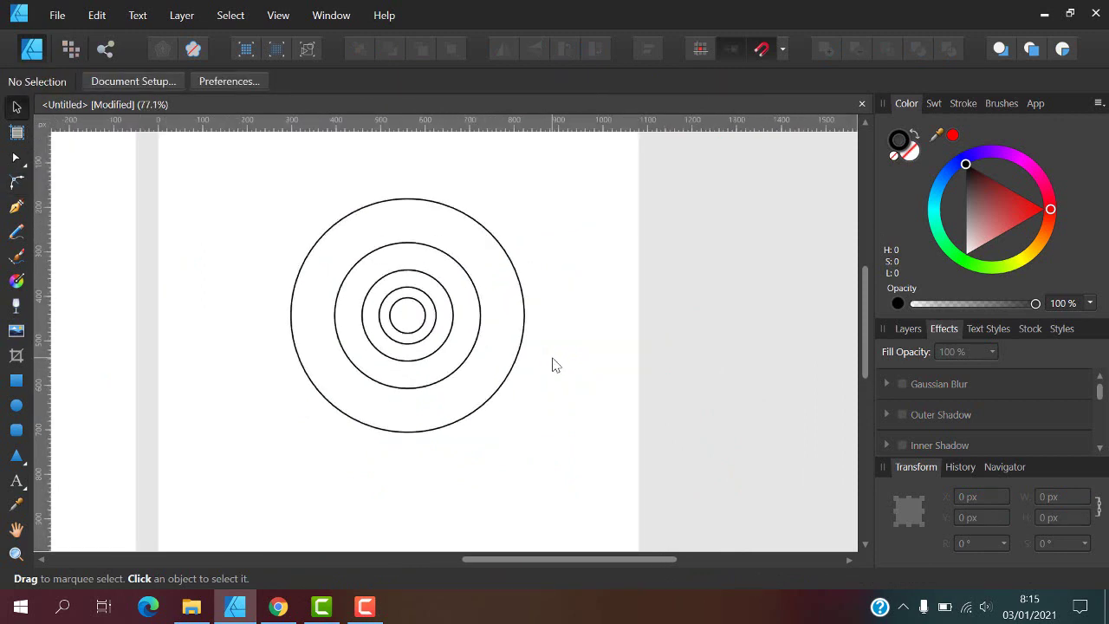
pyautogui.scroll(-1, 556, 365)
pyautogui.scroll(-1, 572, 339)
pyautogui.moveTo(396, 223); pyautogui.dragTo(567, 391)
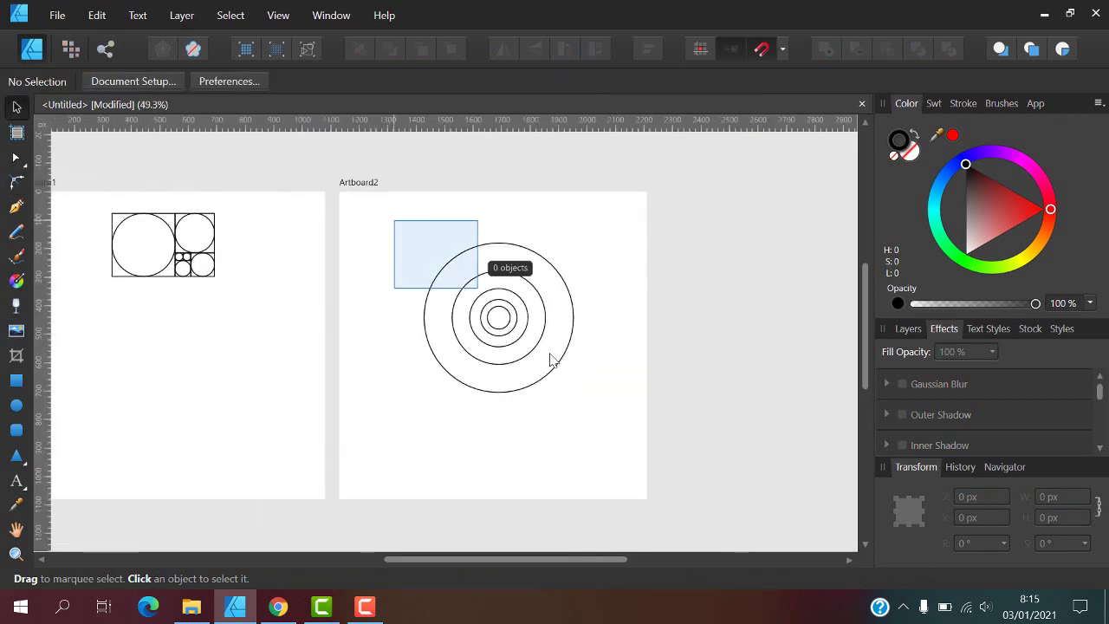
pyautogui.moveTo(520, 334); pyautogui.dragTo(188, 408)
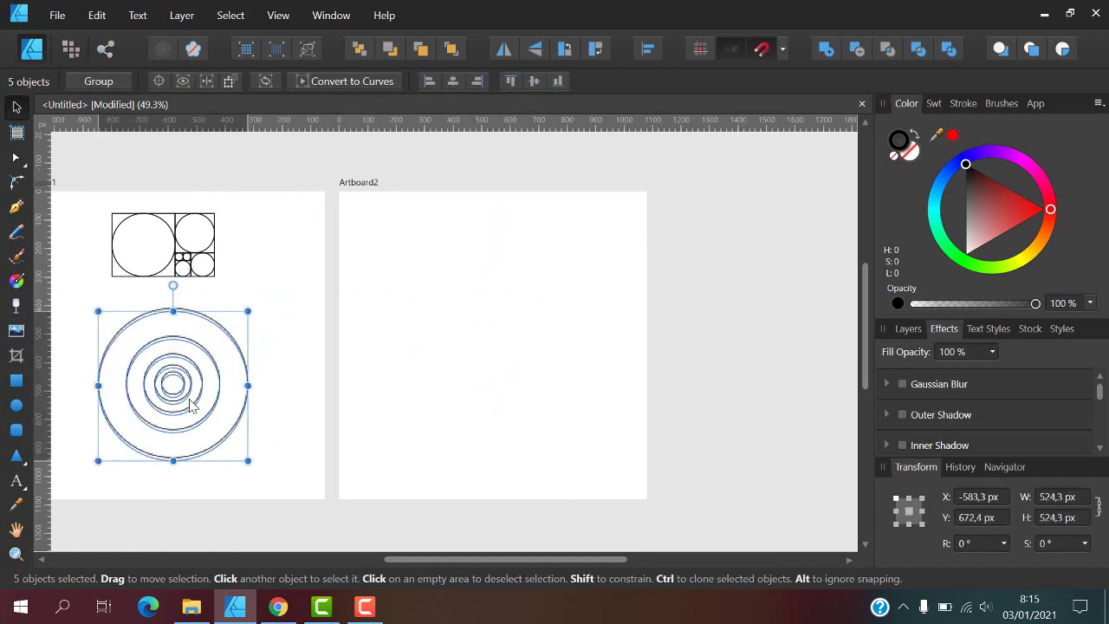
# Group the five circles and scale the group down slightly to 433,1 px
pyautogui.scroll(-1, 234, 401)
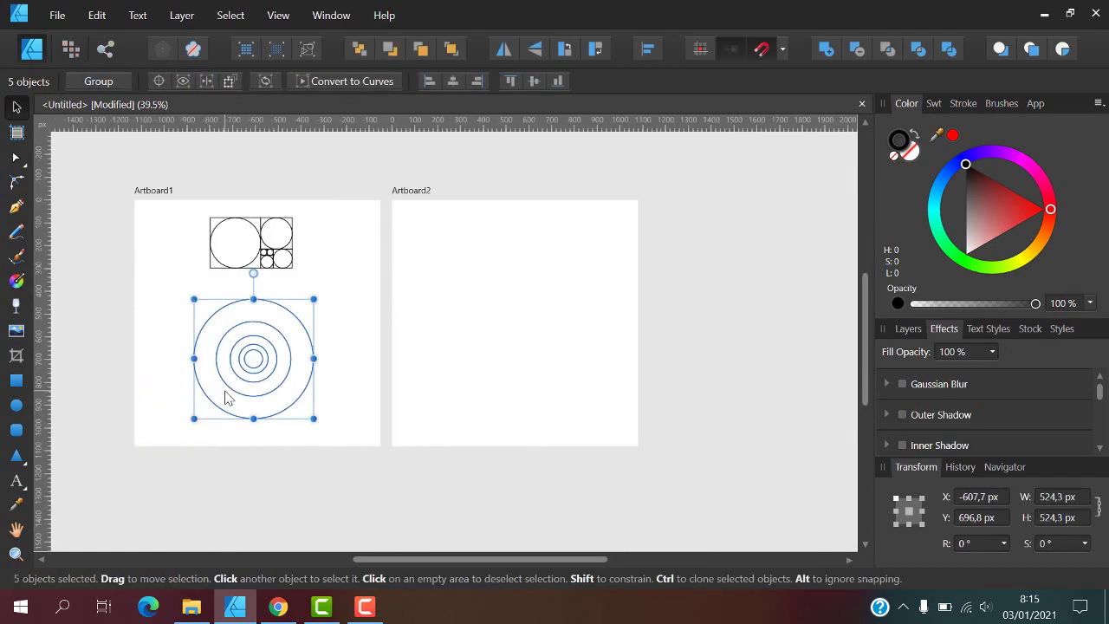
pyautogui.hotkey('ctrl', 'g')
pyautogui.moveTo(313, 419); pyautogui.dragTo(293, 397)
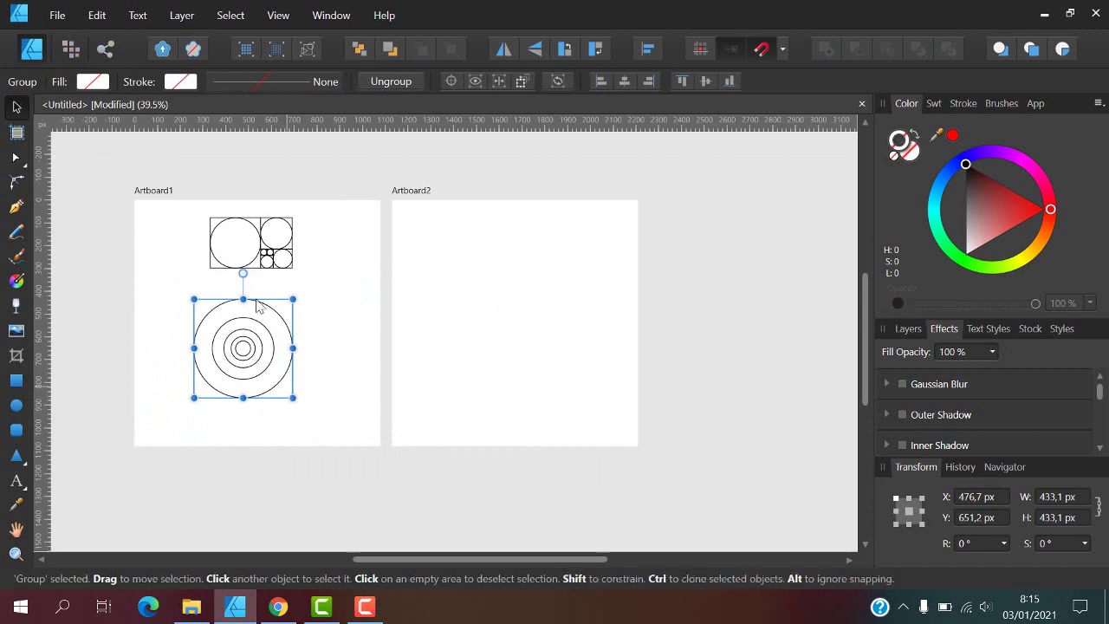
# Centre the golden-ratio grid horizontally over the circle group and group them together
pyautogui.click(265, 260)
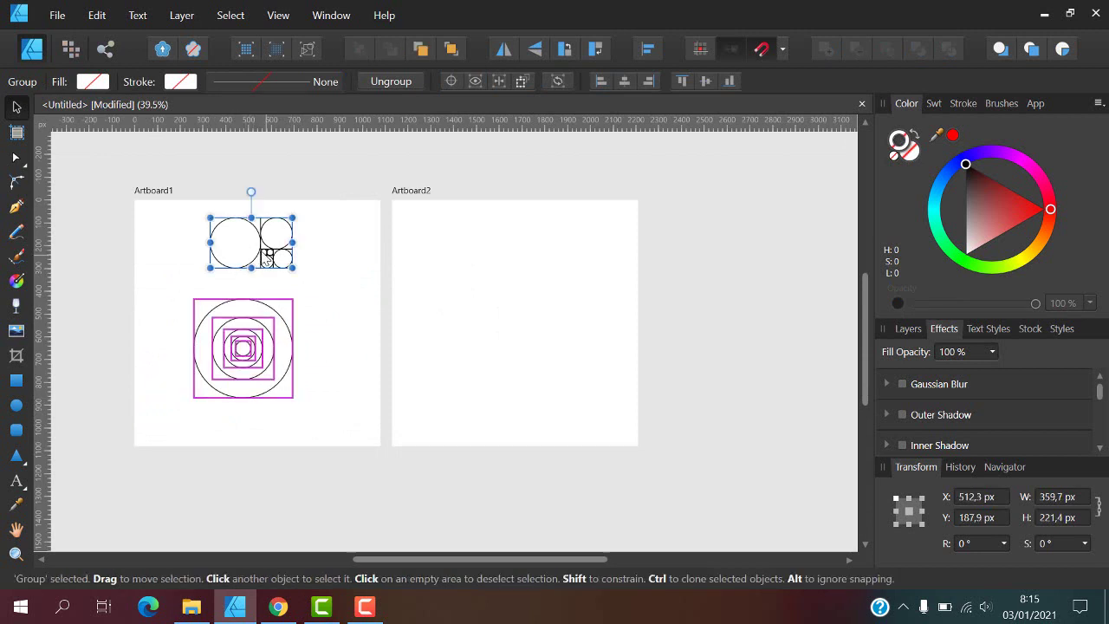
pyautogui.click(171, 210)
pyautogui.click(217, 239)
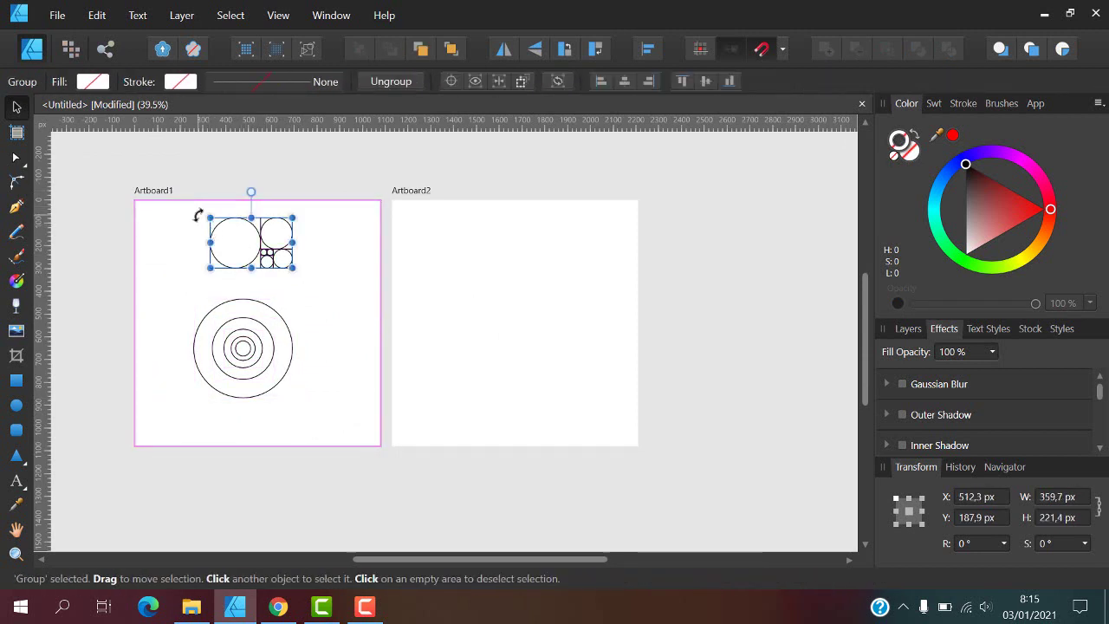
pyautogui.keyDown('shift'); pyautogui.click(232, 309); pyautogui.keyUp('shift')
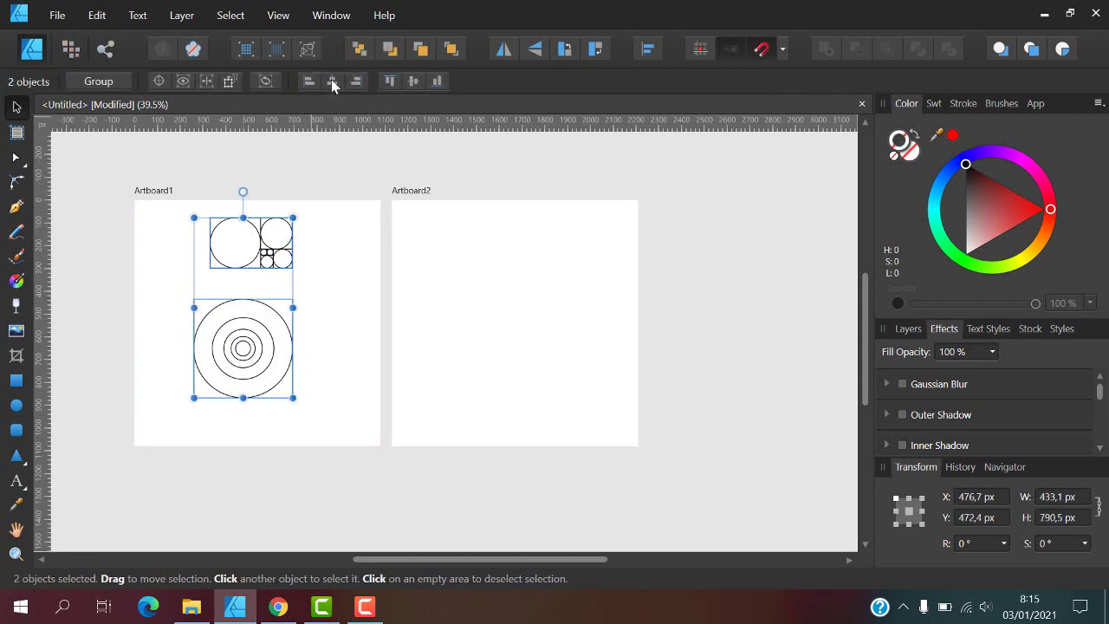
pyautogui.click(331, 81)
pyautogui.hotkey('ctrl', 'g')
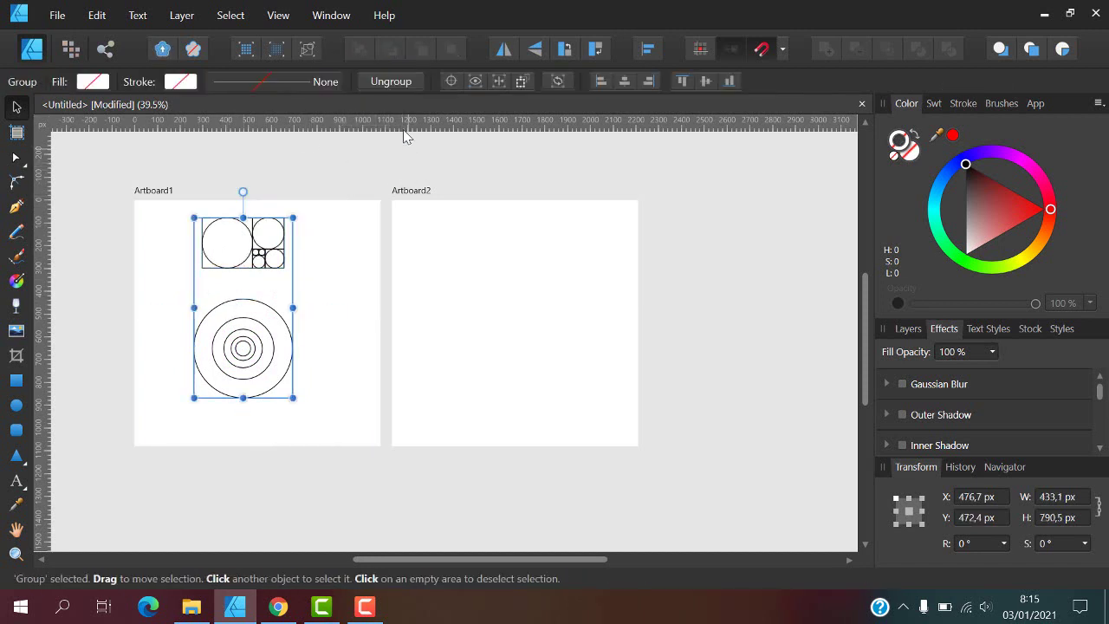
# Reselect the combined 433,1 × 790,5 px group to check it, then deselect
pyautogui.click(329, 240)
pyautogui.click(283, 251)
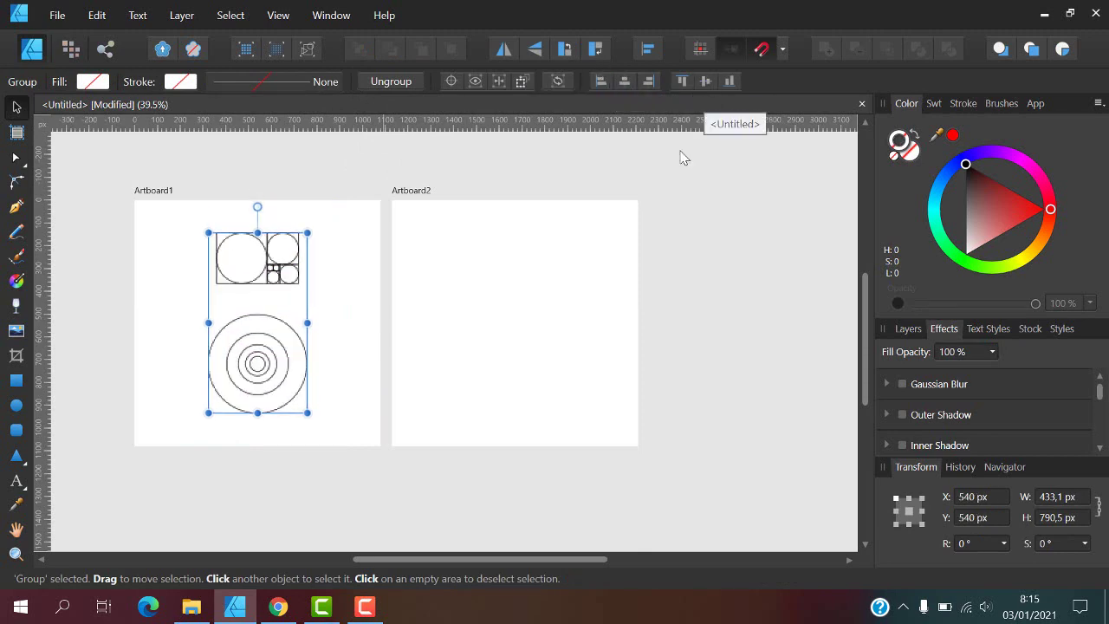
pyautogui.click(305, 341)
pyautogui.scroll(1, 215, 323)
pyautogui.scroll(1, 260, 338)
pyautogui.scroll(-1, 389, 335)
pyautogui.scroll(1, 346, 347)
pyautogui.scroll(-1, 277, 358)
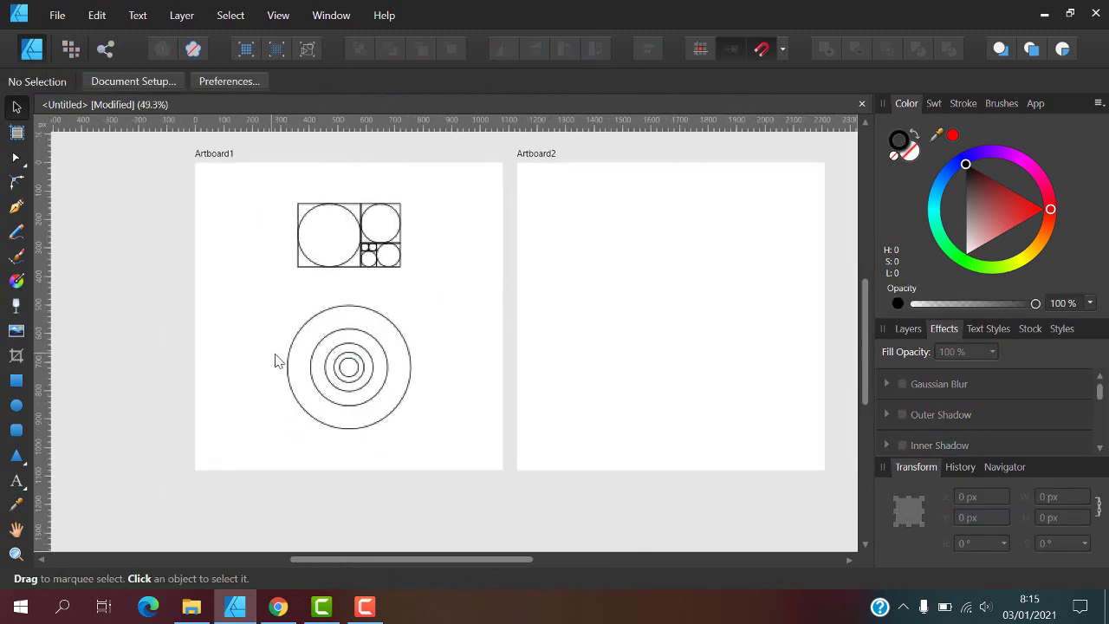
pyautogui.scroll(1, 277, 358)
pyautogui.scroll(-1, 415, 249)
pyautogui.scroll(1, 414, 249)
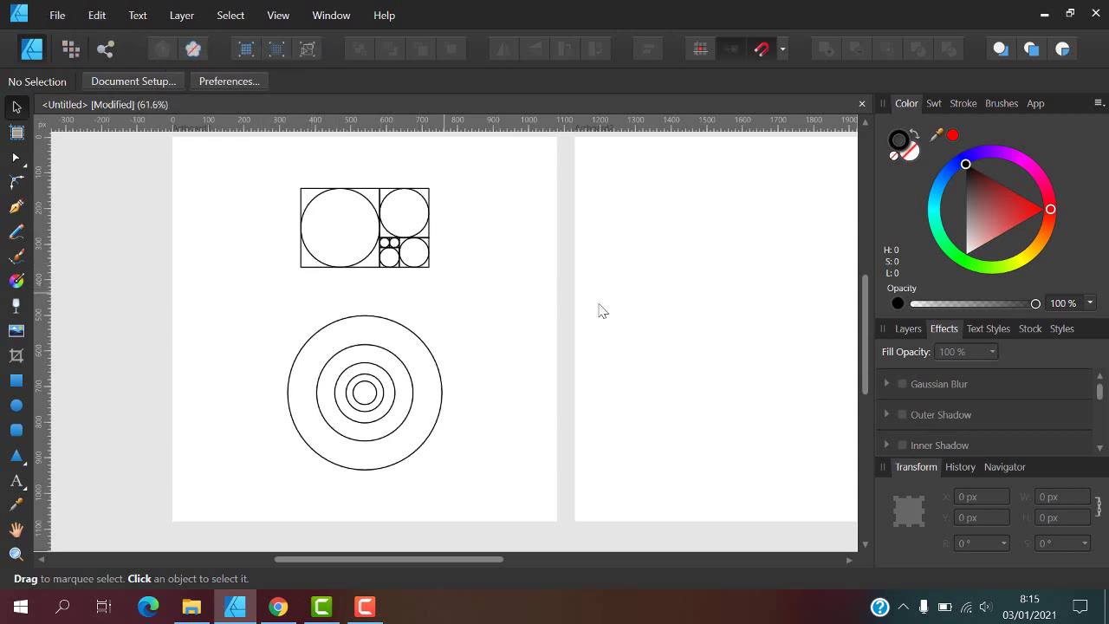
pyautogui.scroll(1, 334, 330)
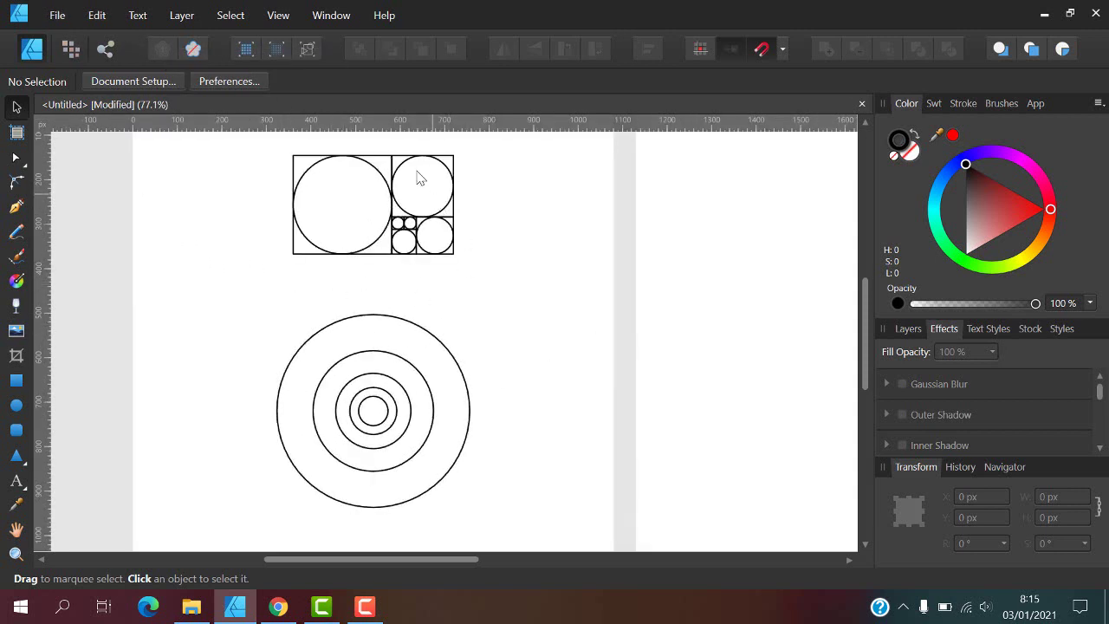